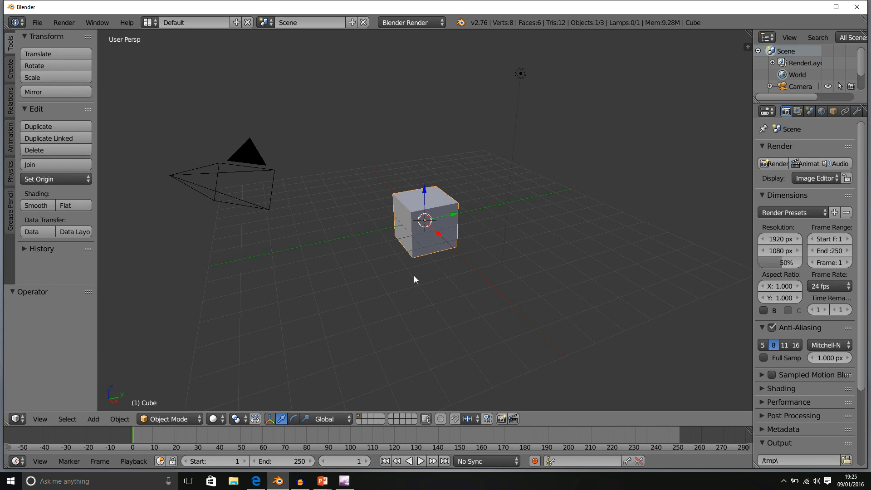
# Step: Delete the default cube and add a Monkey mesh in its place
pyautogui.press('x')
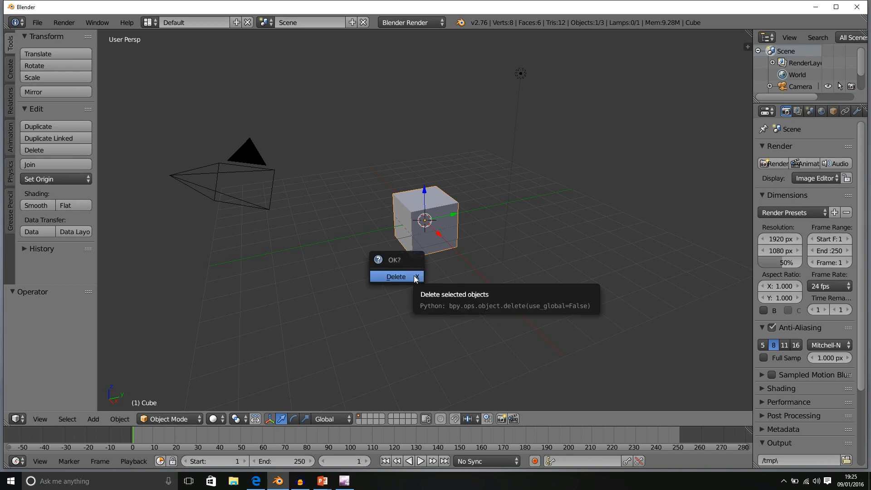
pyautogui.click(414, 277)
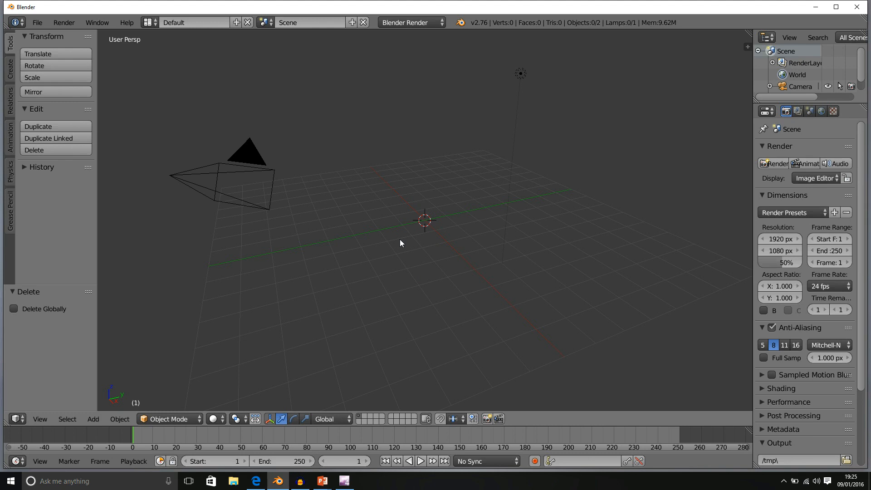
pyautogui.hotkey('shift', 'a')
pyautogui.moveTo(401, 241)
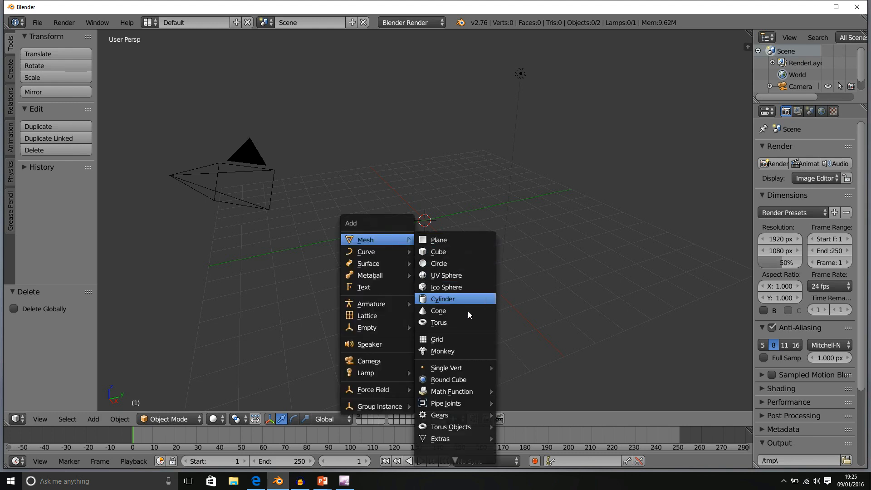
pyautogui.click(483, 351)
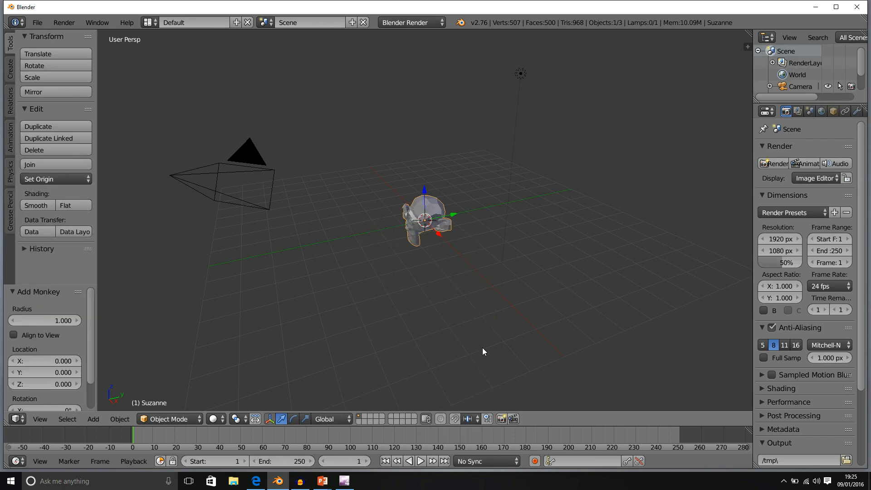
pyautogui.scroll(3, 472, 295)
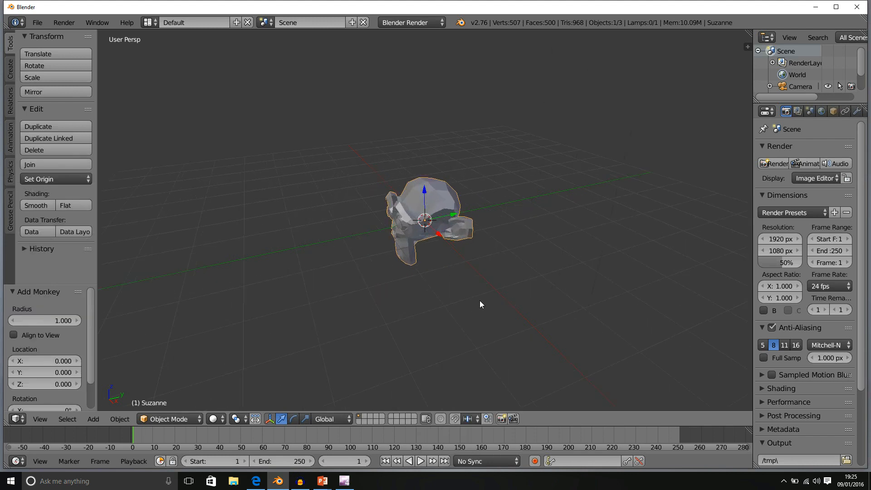
pyautogui.scroll(-3, 479, 300)
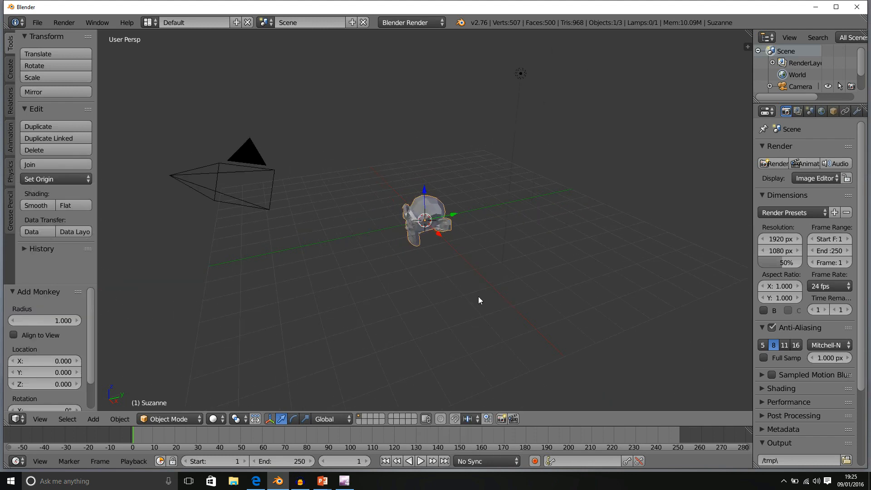
# Step: Scale the monkey head uniformly by a factor of 2
pyautogui.write('s')
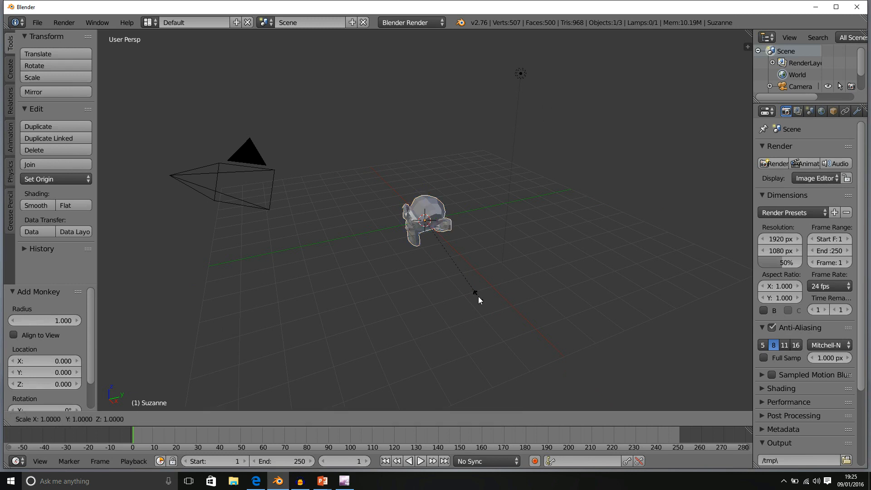
pyautogui.write('2')
pyautogui.press('Return')
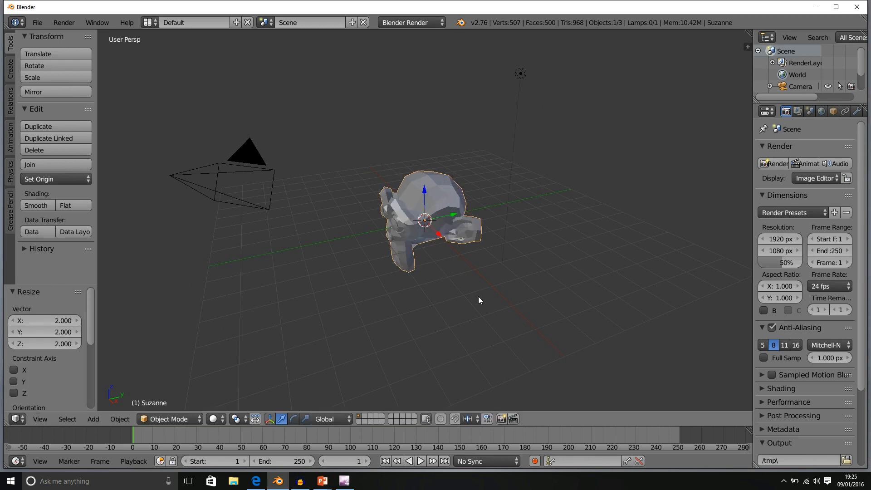
# Step: Switch the screen layout to UV Editing and frame the whole monkey head in the 3D view
pyautogui.click(150, 22)
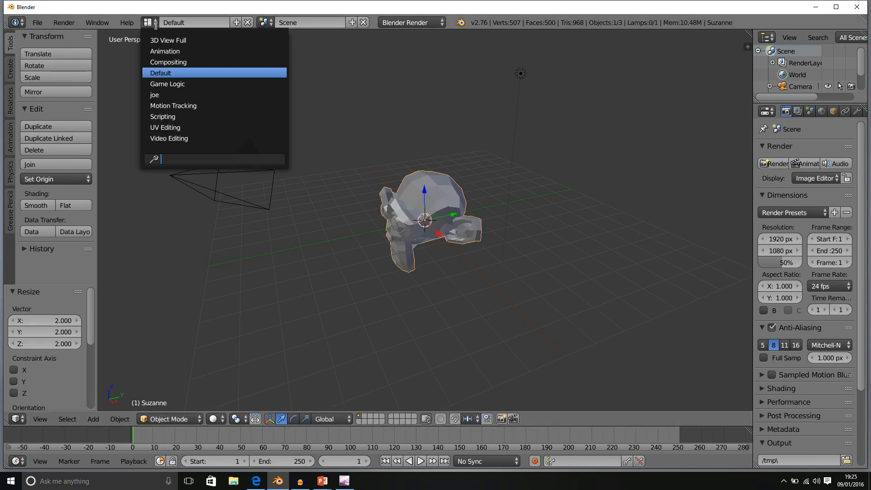
pyautogui.click(197, 126)
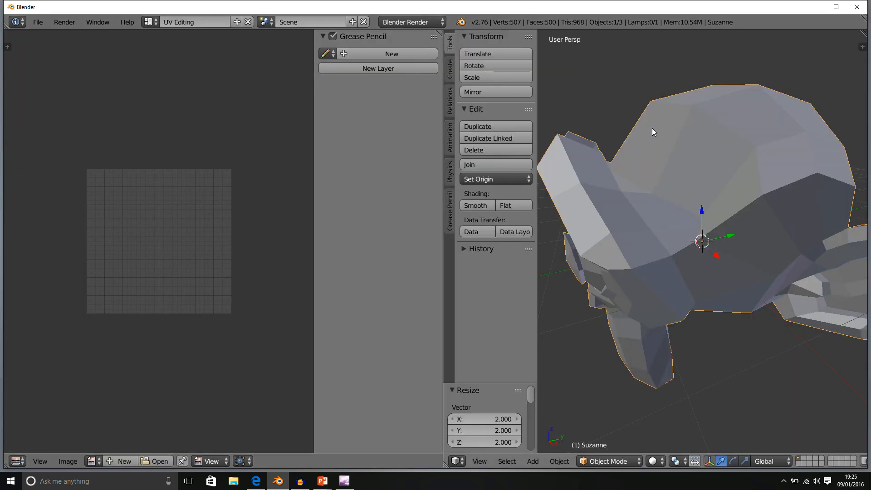
pyautogui.scroll(-5, 651, 129)
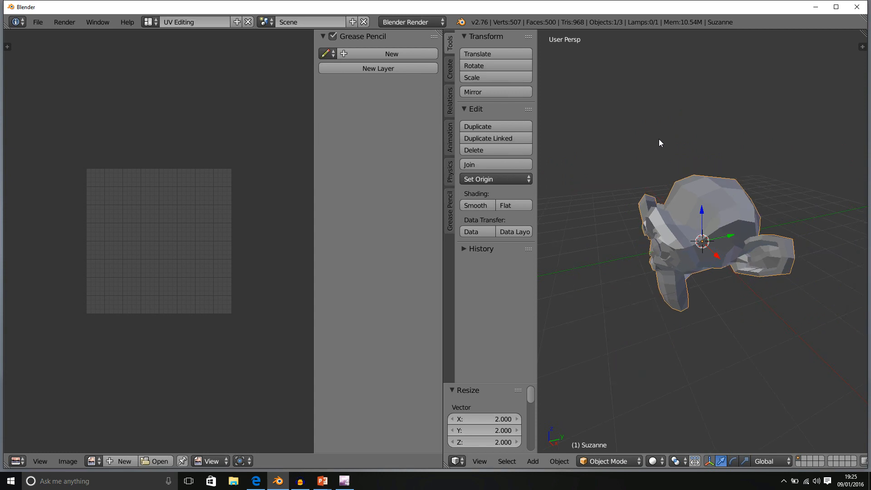
pyautogui.moveTo(652, 141)
pyautogui.mouseDown(button='middle')
pyautogui.moveTo(666, 137)
pyautogui.moveTo(647, 137)
pyautogui.mouseUp(button='middle')
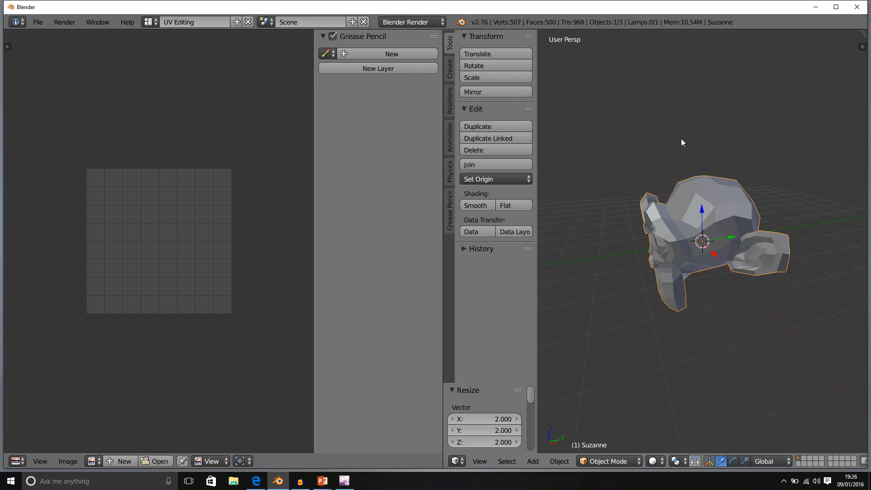
pyautogui.moveTo(681, 139)
pyautogui.mouseDown(button='middle')
pyautogui.moveTo(681, 162)
pyautogui.moveTo(691, 153)
pyautogui.mouseUp(button='middle')
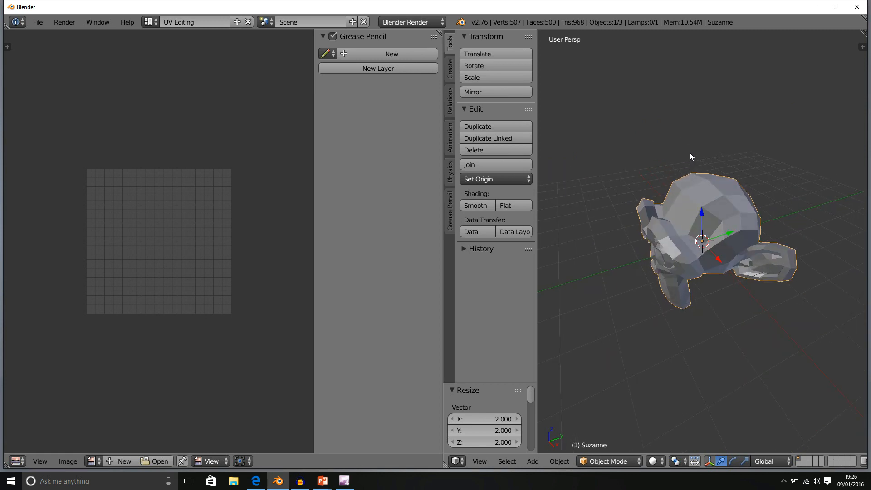
# Step: Enter Edit Mode on the monkey and limit selection to visible geometry
pyautogui.press('Tab')
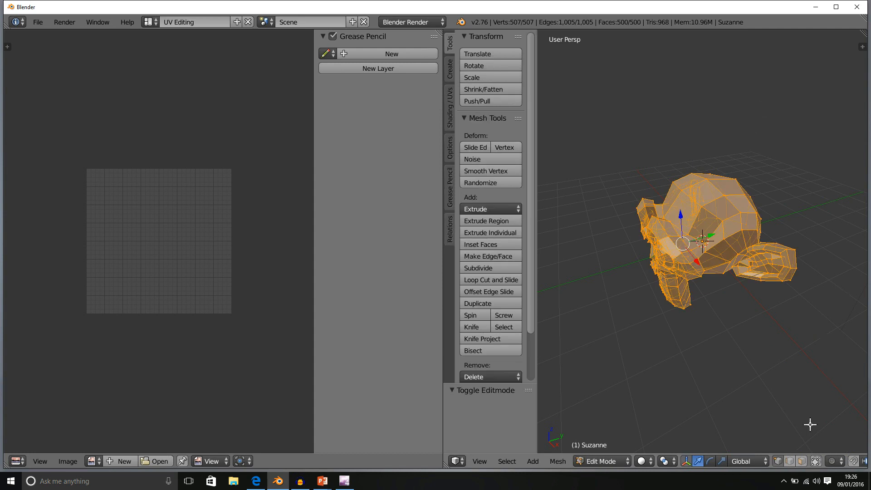
pyautogui.click(815, 462)
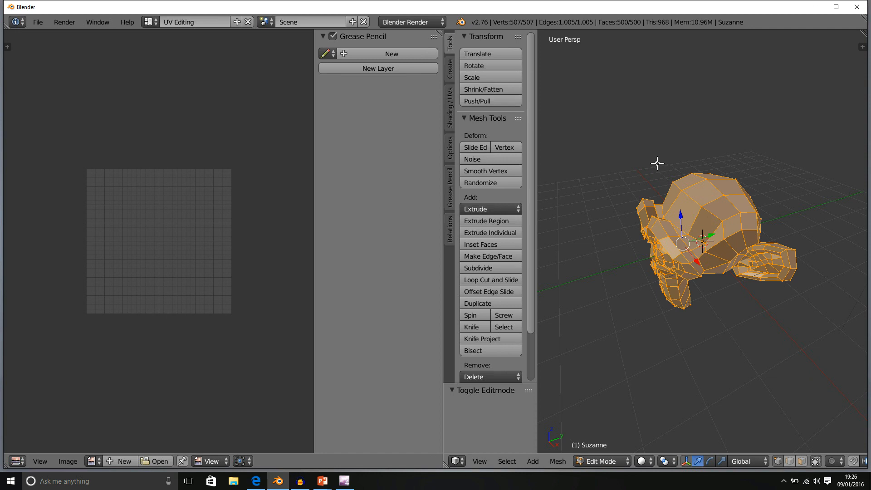
pyautogui.click(816, 462)
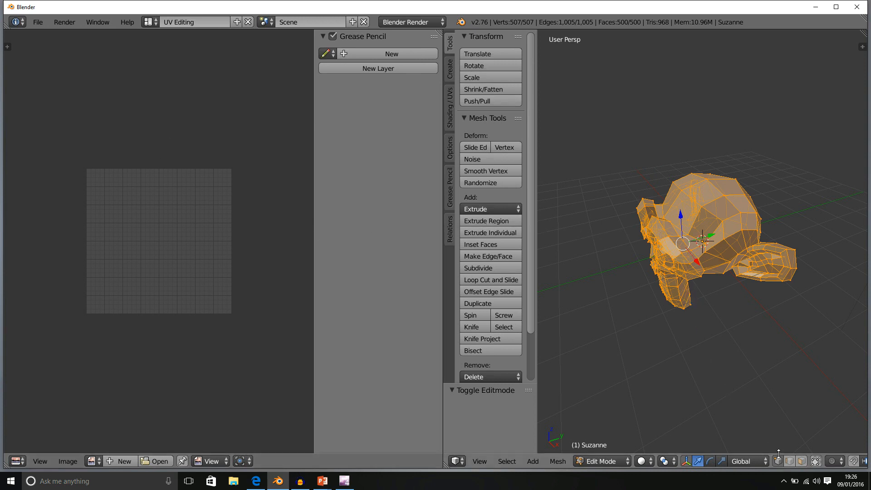
pyautogui.click(816, 461)
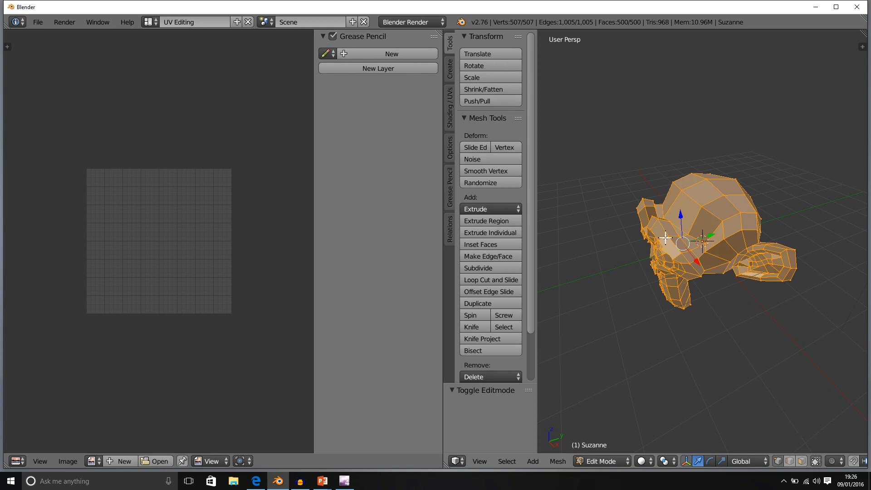
# Step: Deselect the whole mesh and switch to edge selection for the brow area of the monkey's face
pyautogui.press('a')
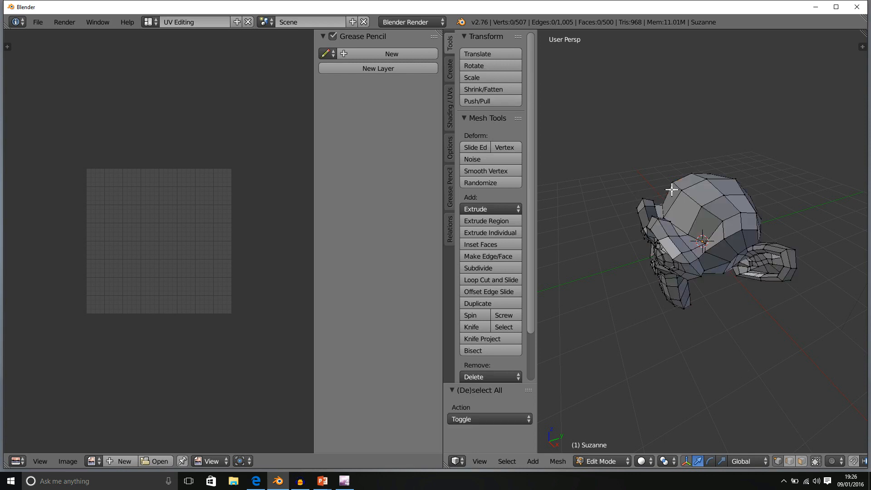
pyautogui.moveTo(631, 156)
pyautogui.mouseDown(button='middle')
pyautogui.moveTo(648, 204)
pyautogui.moveTo(641, 162)
pyautogui.mouseUp(button='middle')
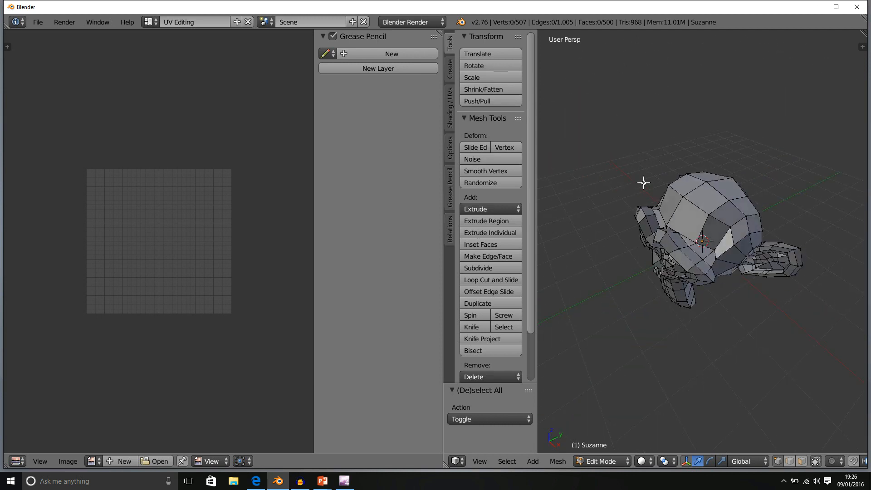
pyautogui.scroll(4, 677, 303)
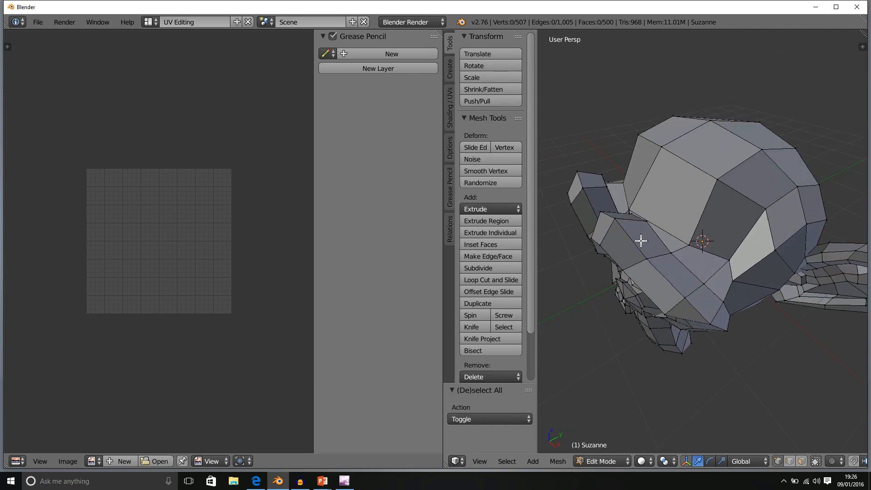
pyautogui.scroll(5, 674, 245)
pyautogui.moveTo(682, 247); pyautogui.dragTo(699, 240, button='middle')
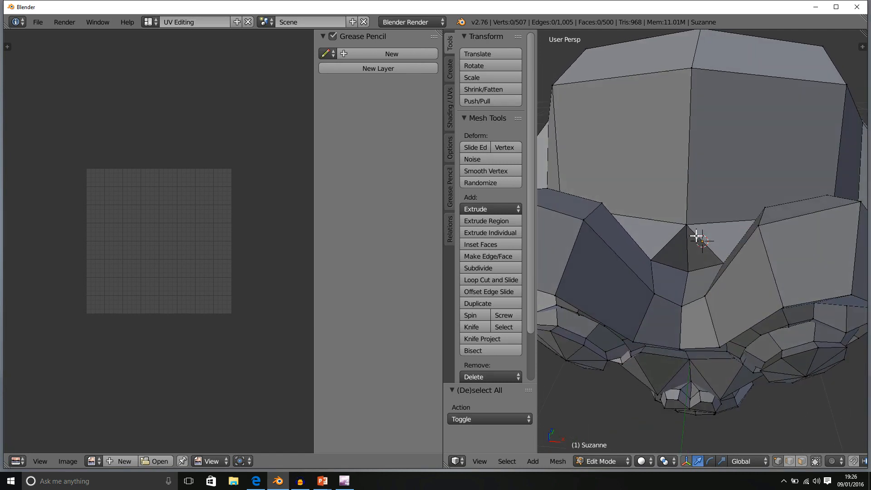
pyautogui.rightClick(697, 236)
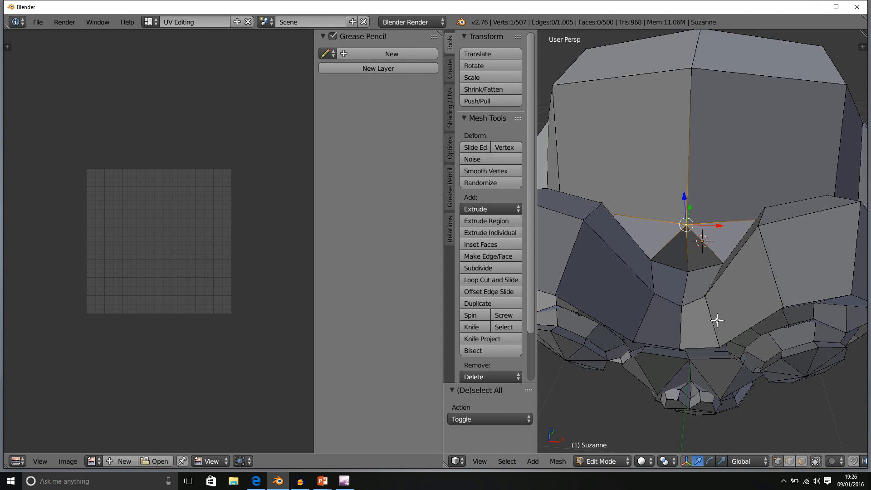
pyautogui.click(787, 463)
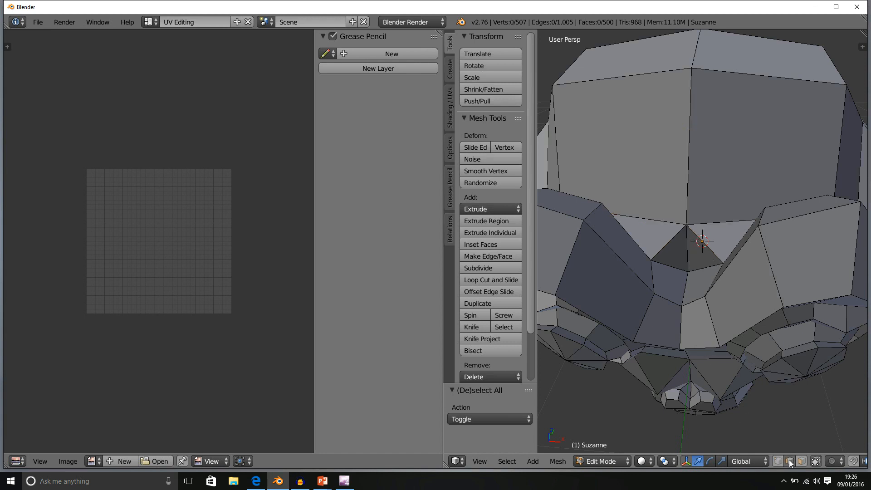
pyautogui.scroll(-1, 737, 391)
pyautogui.scroll(1, 724, 387)
# Step: Select the edges between the forehead and brows, extending the selection along the back of the brow on one side
pyautogui.rightClick(707, 245)
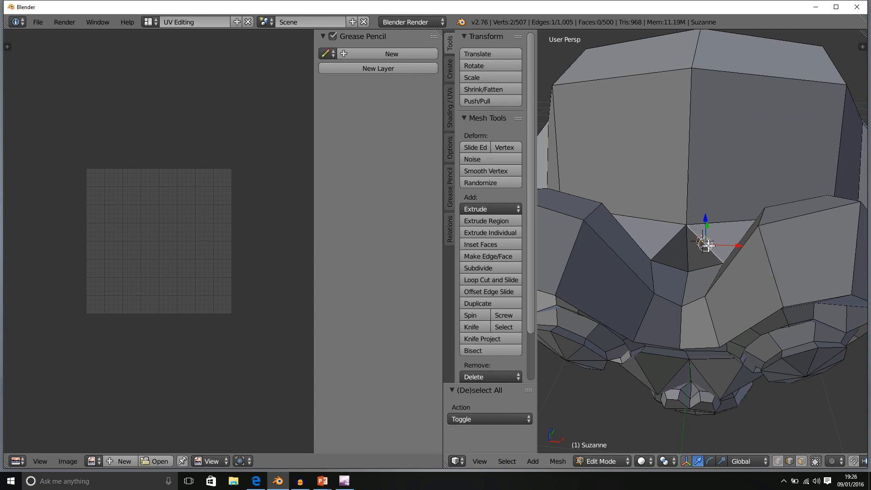
pyautogui.keyDown('shift'); pyautogui.rightClick(670, 241); pyautogui.keyUp('shift')
pyautogui.moveTo(696, 267); pyautogui.dragTo(578, 289, button='middle')
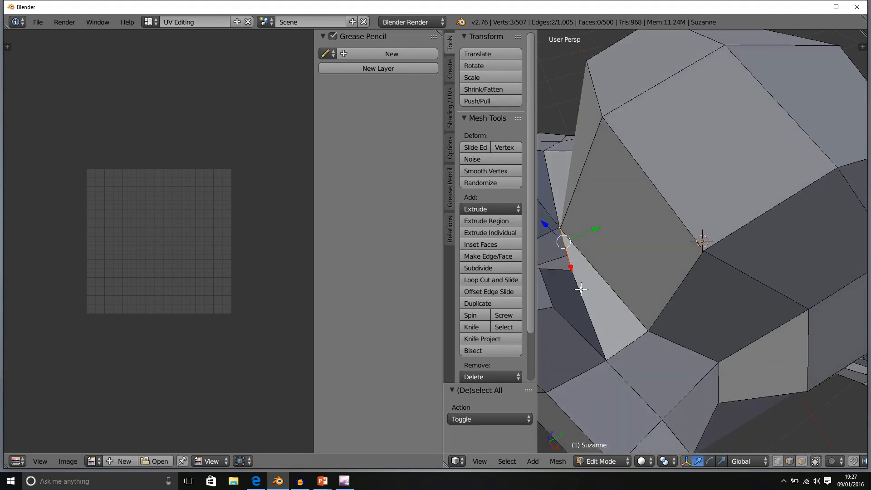
pyautogui.keyDown('shift'); pyautogui.rightClick(590, 299); pyautogui.keyUp('shift')
pyautogui.moveTo(600, 311); pyautogui.dragTo(591, 227, button='middle')
pyautogui.keyDown('alt'); pyautogui.keyDown('shift'); pyautogui.rightClick(586, 225); pyautogui.keyUp('shift'); pyautogui.keyUp('alt')
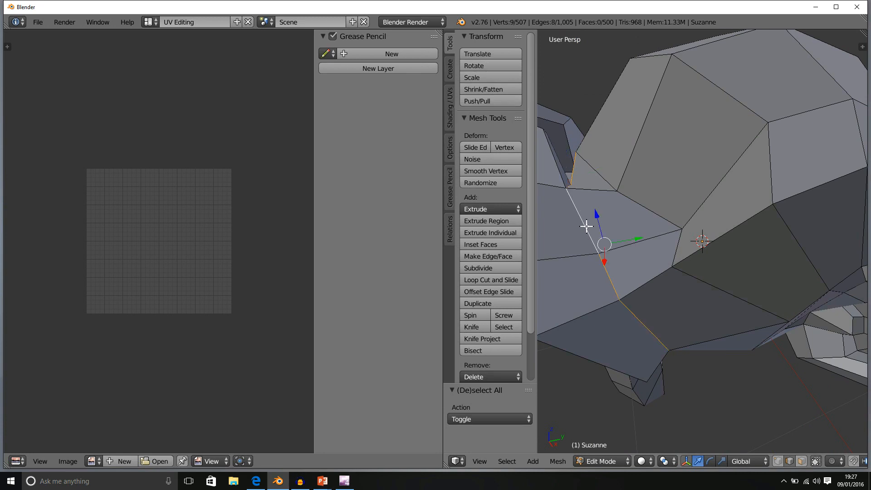
# Step: Extend the selected edge path down that side of the face, along the jaw and underneath the chin
pyautogui.moveTo(632, 274); pyautogui.dragTo(608, 257, button='middle')
pyautogui.keyDown('ctrl'); pyautogui.rightClick(613, 245); pyautogui.keyUp('ctrl')
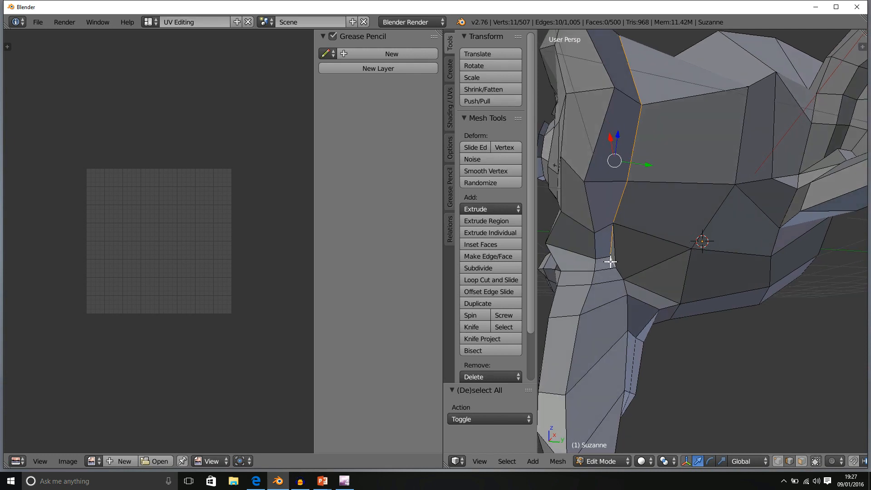
pyautogui.keyDown('ctrl'); pyautogui.rightClick(624, 286); pyautogui.keyUp('ctrl')
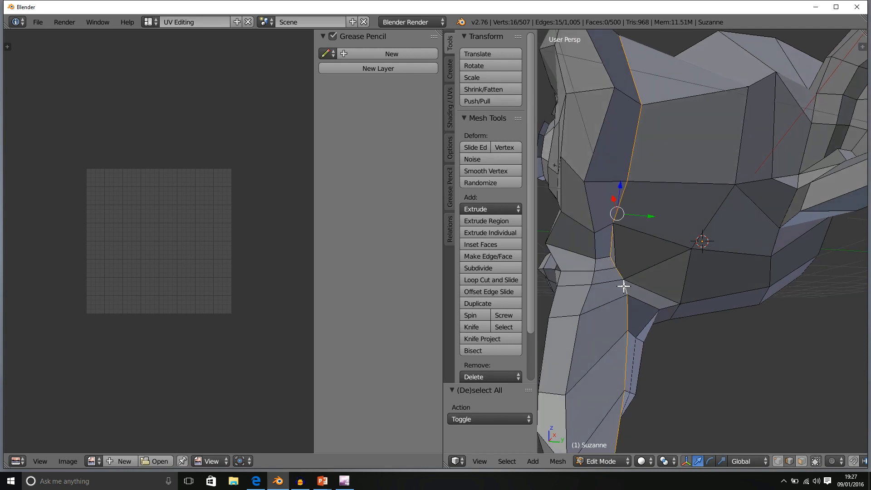
pyautogui.moveTo(624, 286); pyautogui.dragTo(658, 235, button='middle')
pyautogui.keyDown('ctrl'); pyautogui.rightClick(657, 121); pyautogui.keyUp('ctrl')
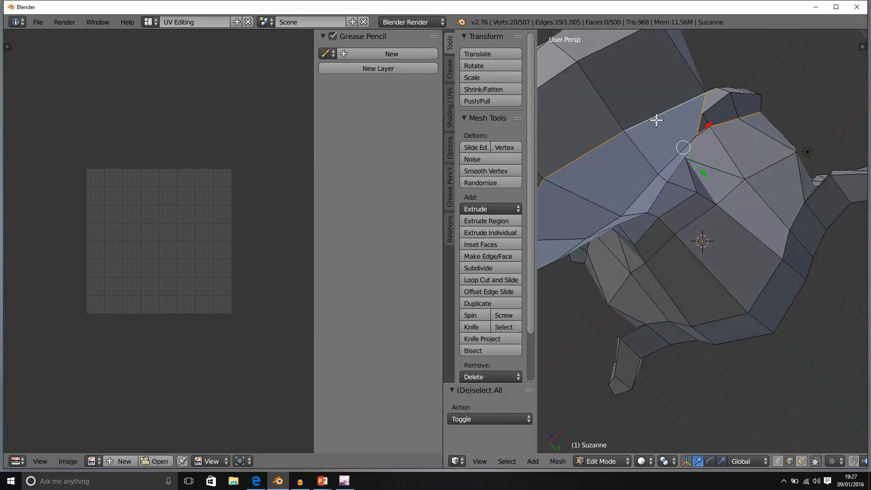
# Step: Continue the edge path up the opposite jaw and side of the face, closing the loop behind the brow
pyautogui.moveTo(657, 120); pyautogui.dragTo(794, 194, button='middle')
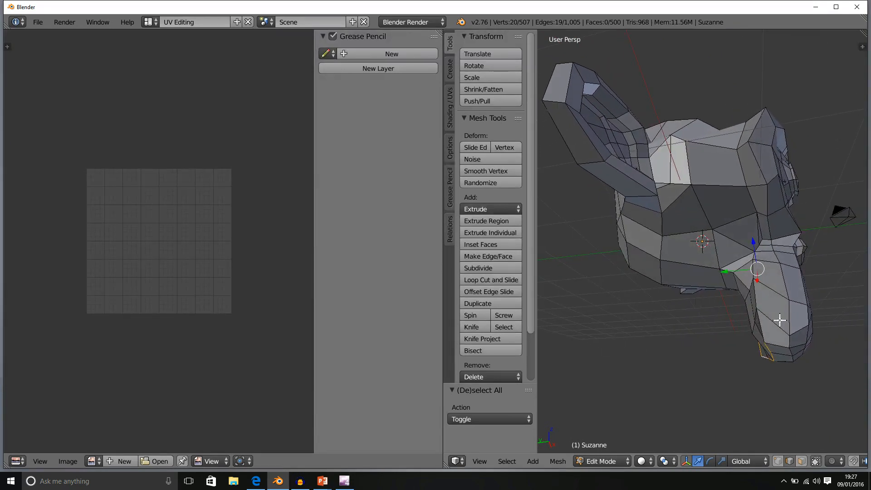
pyautogui.keyDown('ctrl'); pyautogui.rightClick(763, 327); pyautogui.keyUp('ctrl')
pyautogui.scroll(5, 772, 278)
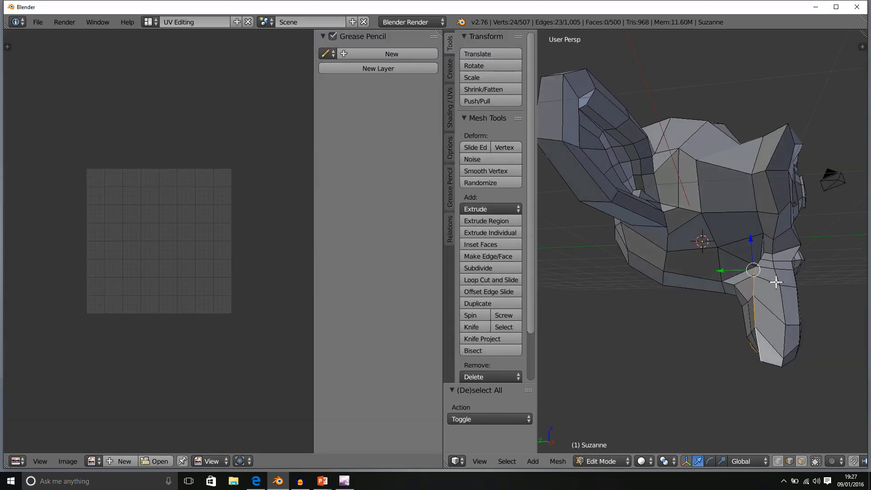
pyautogui.moveTo(776, 263); pyautogui.dragTo(729, 266, button='middle')
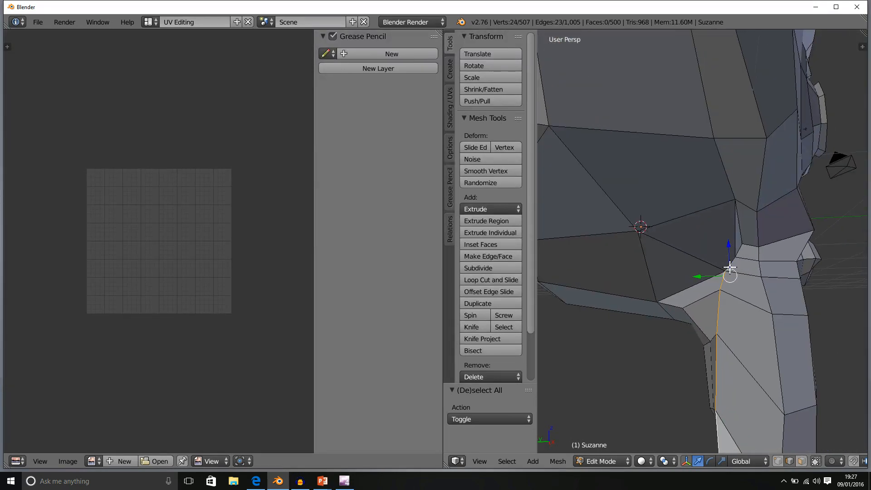
pyautogui.keyDown('ctrl'); pyautogui.rightClick(738, 248); pyautogui.keyUp('ctrl')
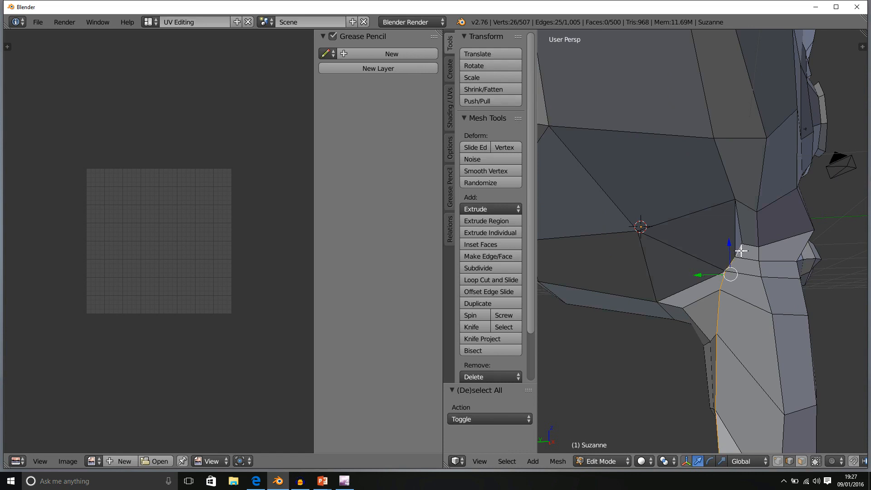
pyautogui.keyDown('ctrl'); pyautogui.rightClick(741, 227); pyautogui.keyUp('ctrl')
pyautogui.keyDown('ctrl'); pyautogui.rightClick(723, 164); pyautogui.keyUp('ctrl')
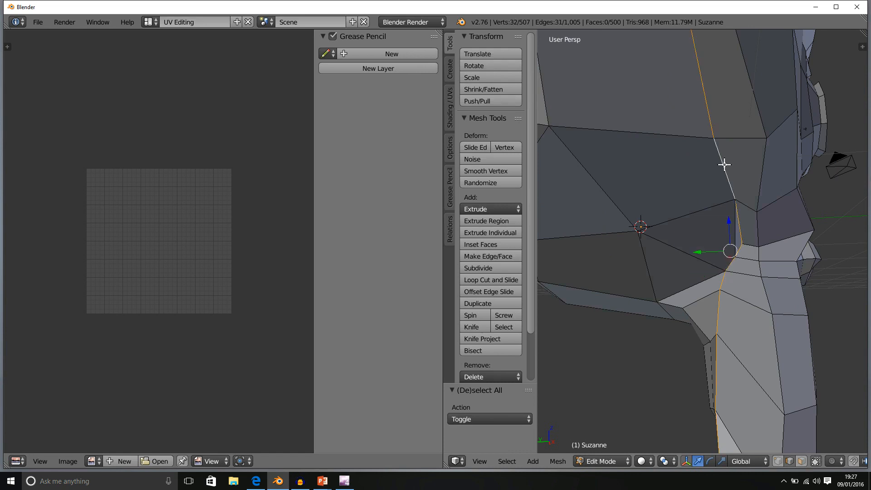
pyautogui.scroll(-4, 716, 187)
pyautogui.moveTo(711, 168); pyautogui.dragTo(771, 256, button='middle')
pyautogui.keyDown('shift'); pyautogui.rightClick(762, 247); pyautogui.keyUp('shift')
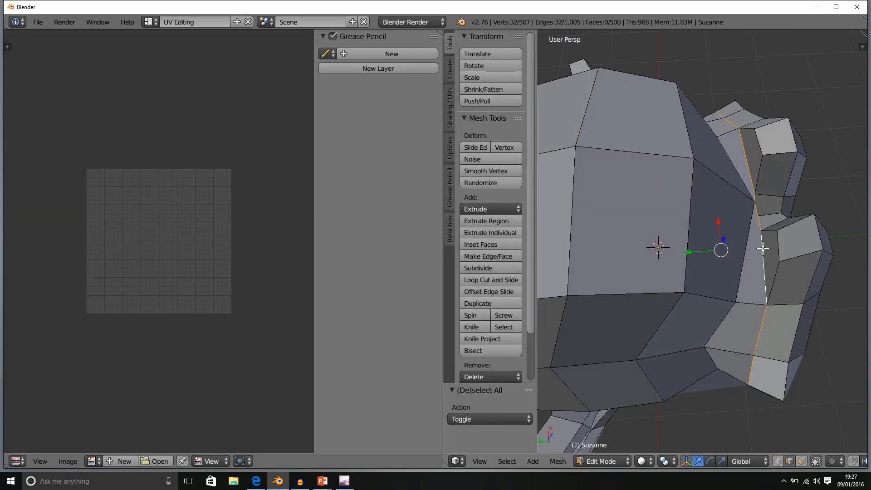
# Step: Deselect one edge of the loop behind the brow and select it again to close the gap
pyautogui.moveTo(758, 289); pyautogui.dragTo(676, 182, button='middle')
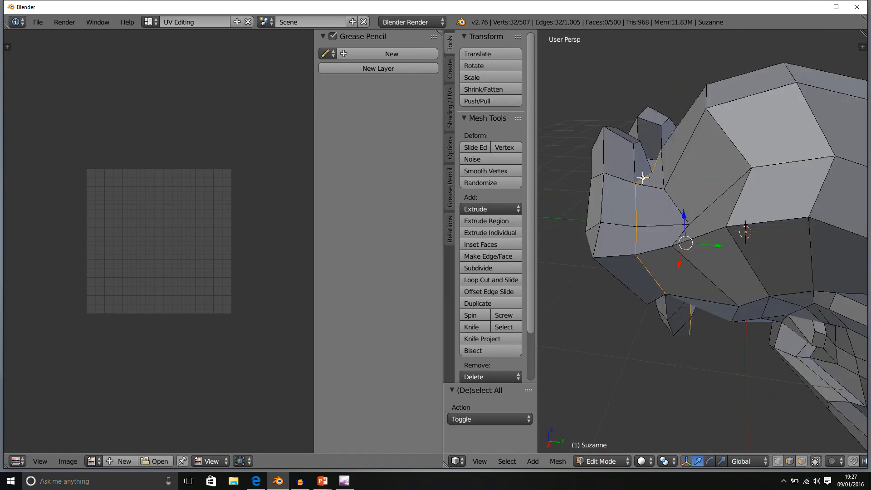
pyautogui.keyDown('shift'); pyautogui.rightClick(659, 174); pyautogui.keyUp('shift')
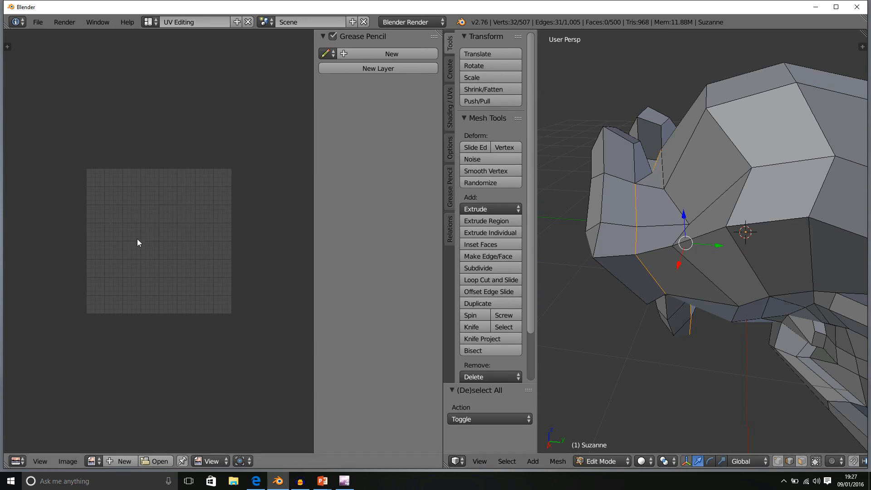
pyautogui.moveTo(656, 171); pyautogui.dragTo(667, 200, button='middle')
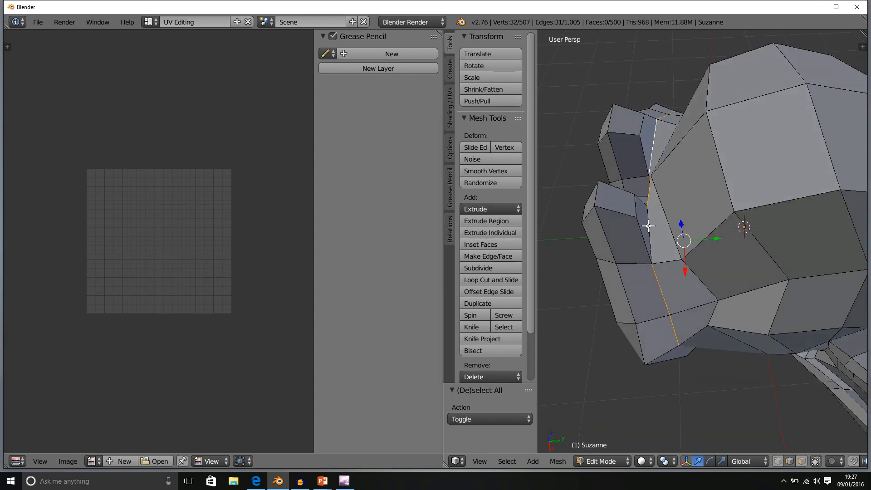
pyautogui.moveTo(659, 225); pyautogui.dragTo(722, 181, button='middle')
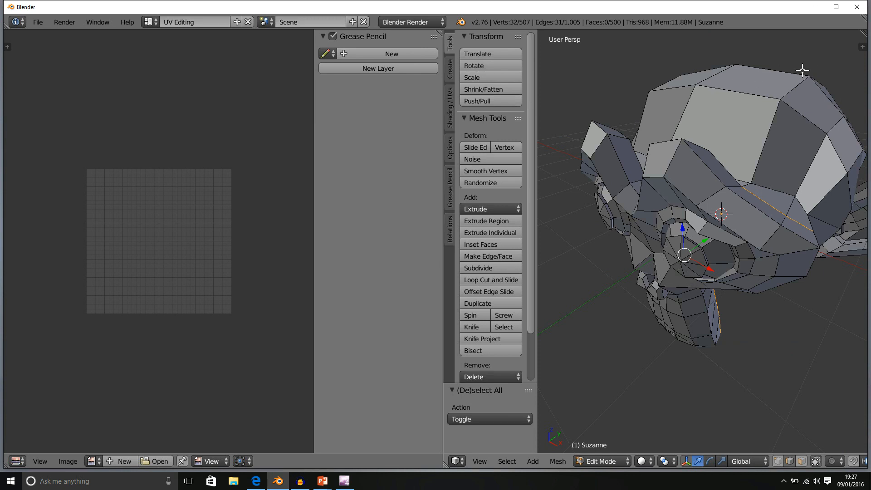
pyautogui.moveTo(796, 79); pyautogui.dragTo(729, 93, button='middle')
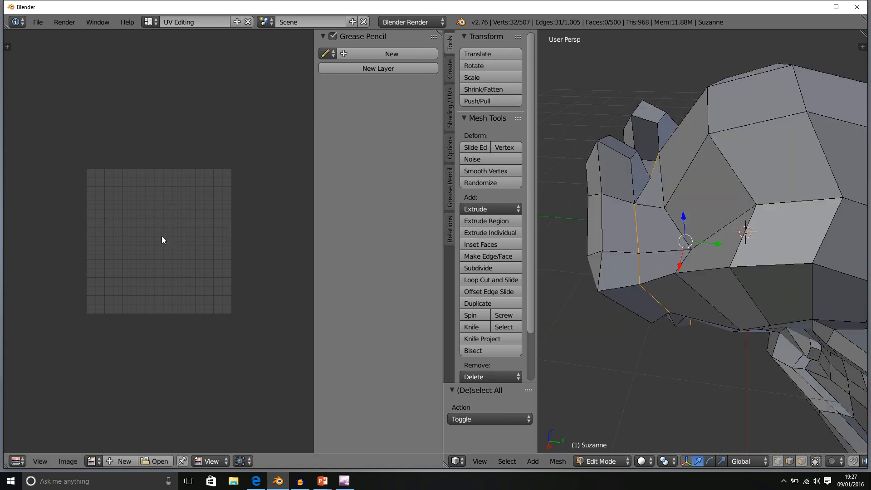
pyautogui.moveTo(665, 132); pyautogui.dragTo(665, 175, button='middle')
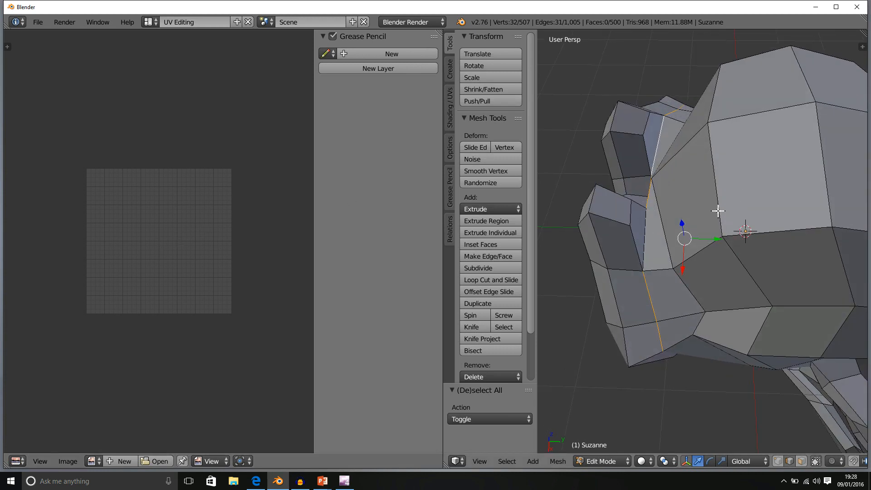
pyautogui.keyDown('shift'); pyautogui.rightClick(643, 226); pyautogui.keyUp('shift')
pyautogui.moveTo(656, 237)
pyautogui.mouseDown(button='middle')
pyautogui.moveTo(660, 201)
pyautogui.moveTo(664, 230)
pyautogui.mouseUp(button='middle')
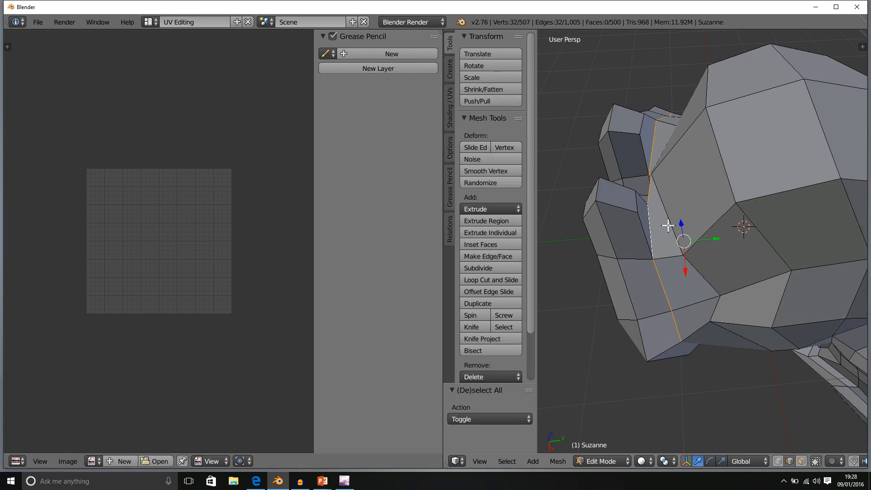
# Step: Mark the selected edge loop around the face as a seam and deselect the whole mesh
pyautogui.hotkey('ctrl', 'e')
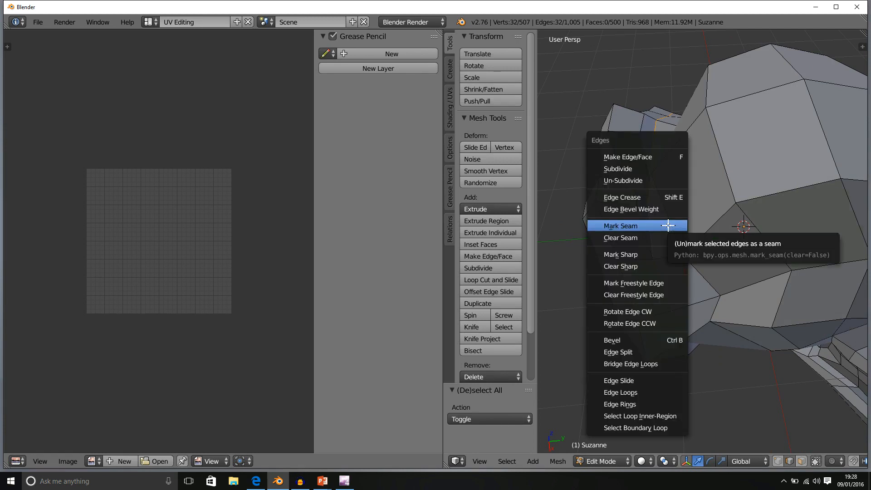
pyautogui.click(668, 225)
pyautogui.moveTo(668, 225); pyautogui.dragTo(688, 200, button='middle')
pyautogui.press('a')
pyautogui.scroll(-2, 717, 182)
pyautogui.scroll(3, 692, 206)
pyautogui.scroll(-2, 695, 206)
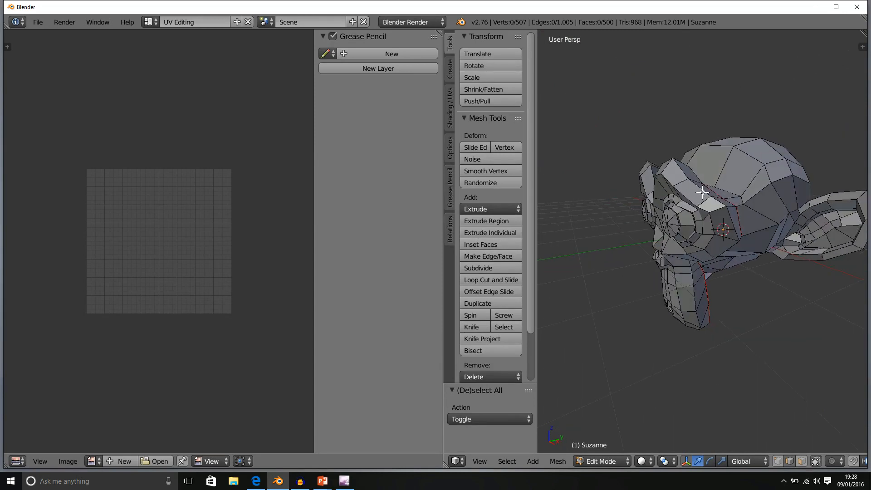
# Step: Select the whole monkey mesh and unwrap it with the standard Unwrap method
pyautogui.press('a')
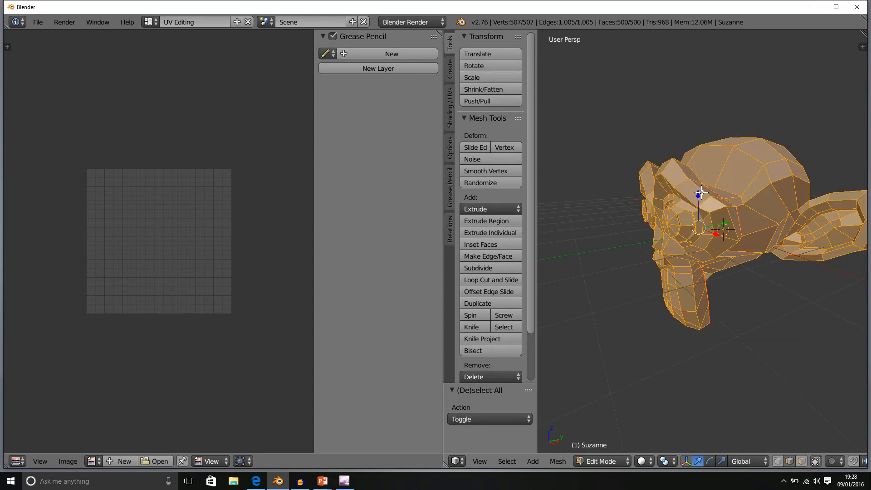
pyautogui.press('u')
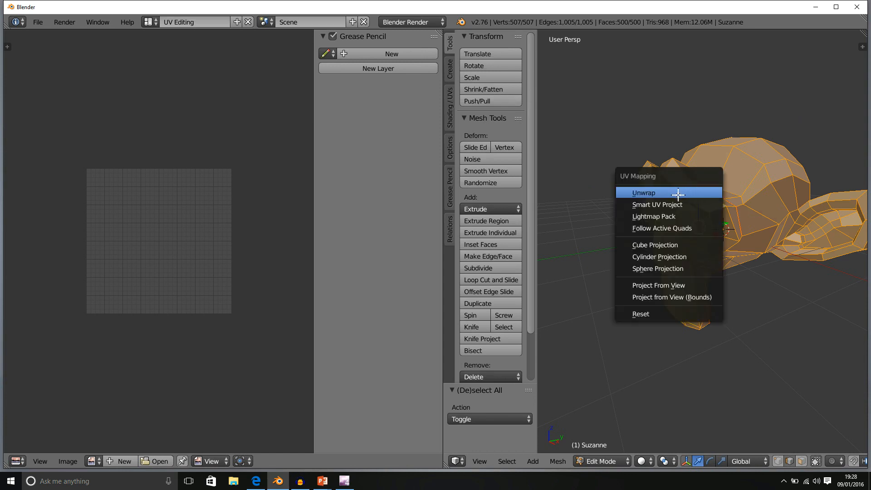
pyautogui.click(661, 192)
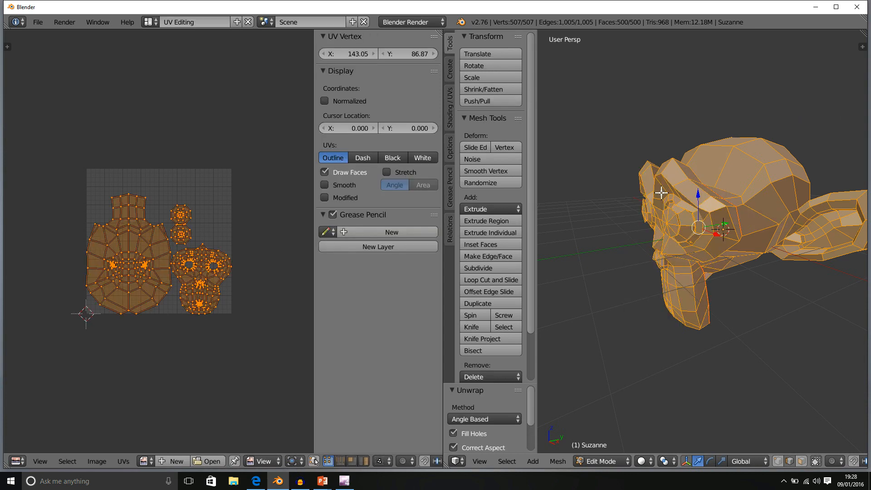
pyautogui.scroll(3, 185, 275)
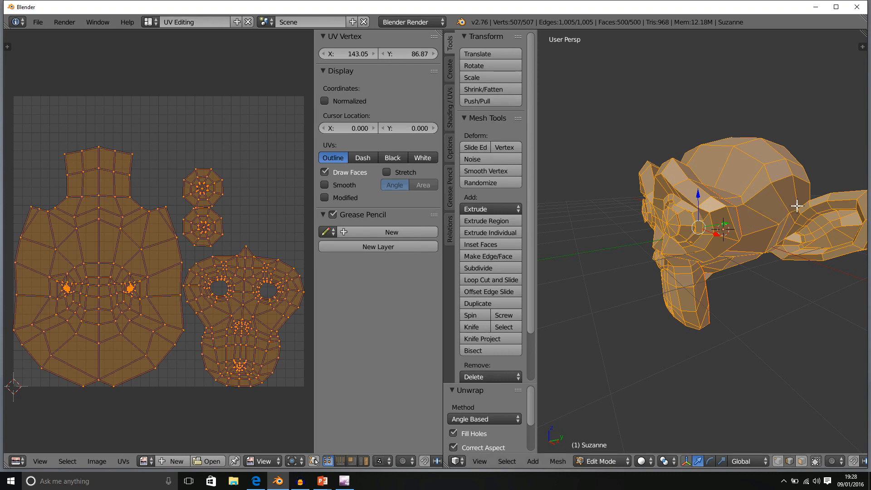
pyautogui.moveTo(804, 254); pyautogui.dragTo(797, 237, button='middle')
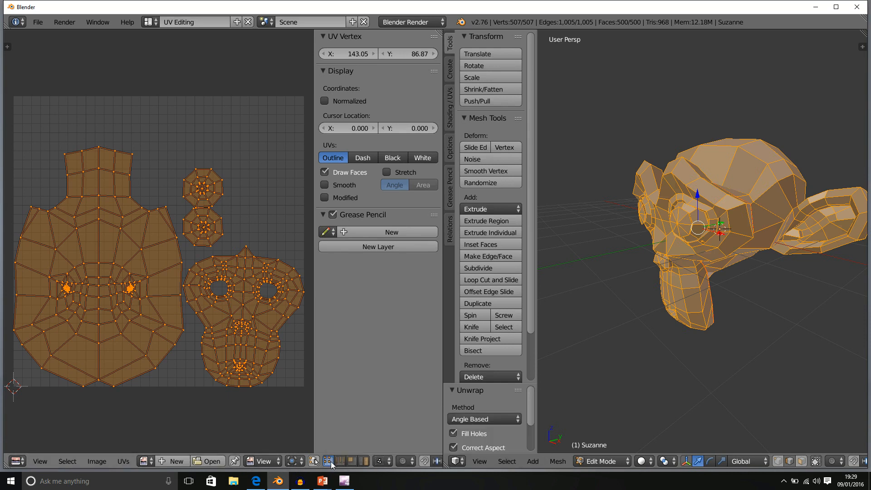
# Step: Select individual UV vertices one after another on the face, small round and head islands
pyautogui.rightClick(254, 285)
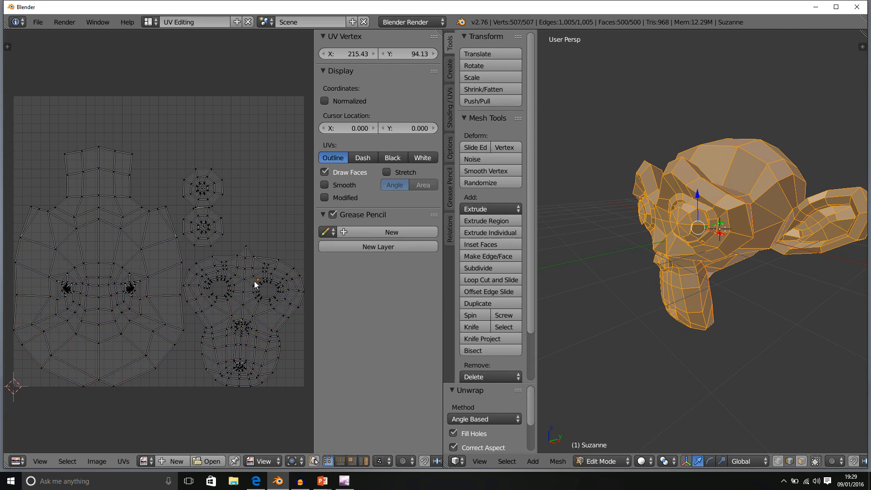
pyautogui.rightClick(223, 278)
pyautogui.rightClick(250, 251)
pyautogui.rightClick(215, 187)
pyautogui.rightClick(145, 221)
pyautogui.rightClick(146, 285)
pyautogui.rightClick(156, 303)
pyautogui.rightClick(152, 339)
pyautogui.rightClick(145, 356)
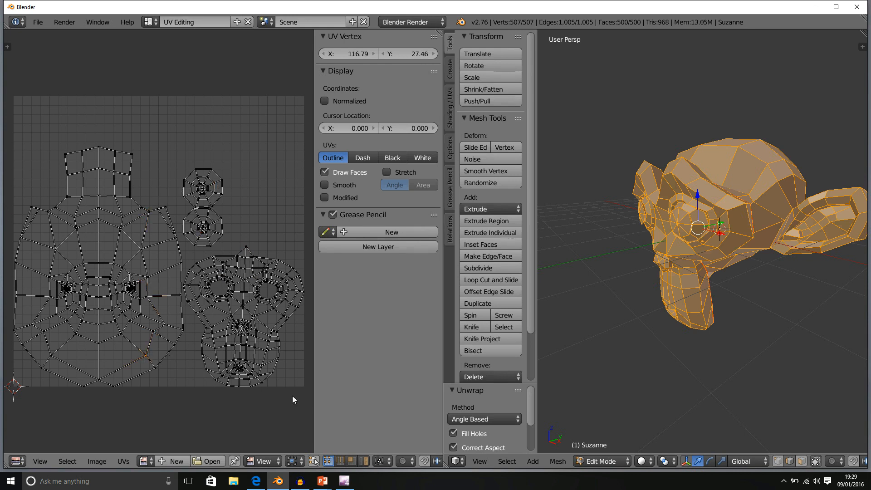
# Step: Select a border edge of the head island in UV edge selection, and several of its faces in face selection
pyautogui.click(341, 461)
pyautogui.rightClick(186, 336)
pyautogui.click(351, 461)
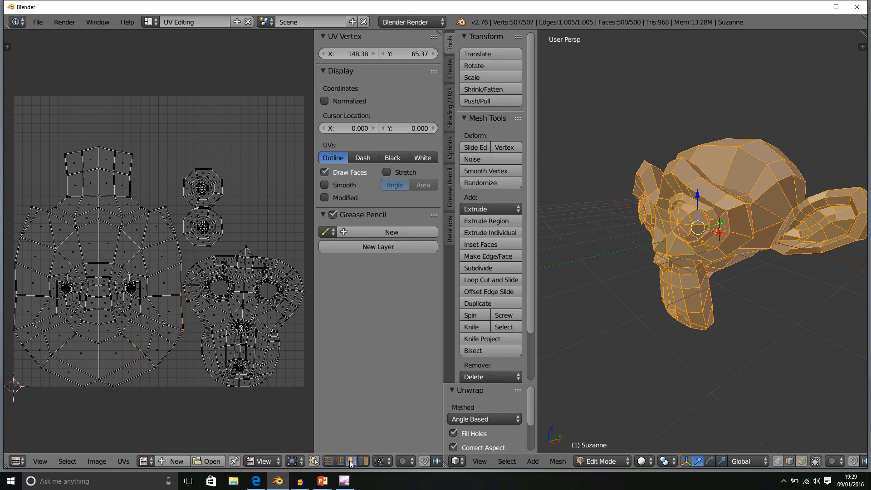
pyautogui.rightClick(138, 287)
pyautogui.rightClick(161, 276)
pyautogui.rightClick(154, 257)
pyautogui.rightClick(124, 249)
# Step: Switch the UV editor to island selection and select the head island and each small round island in turn
pyautogui.click(363, 461)
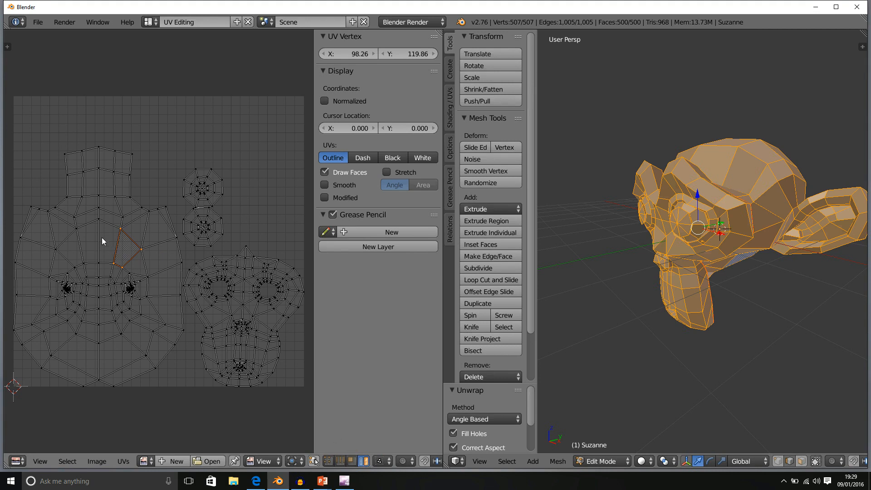
pyautogui.click(95, 217)
pyautogui.rightClick(96, 217)
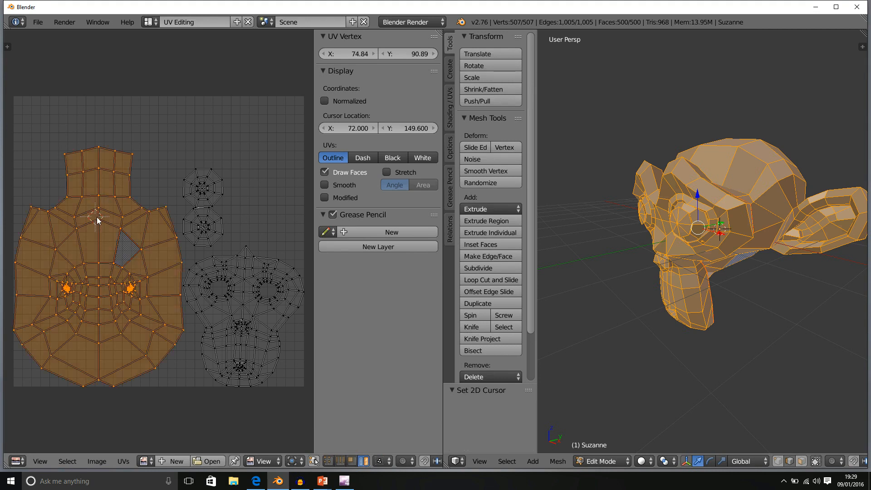
pyautogui.rightClick(203, 187)
pyautogui.rightClick(206, 223)
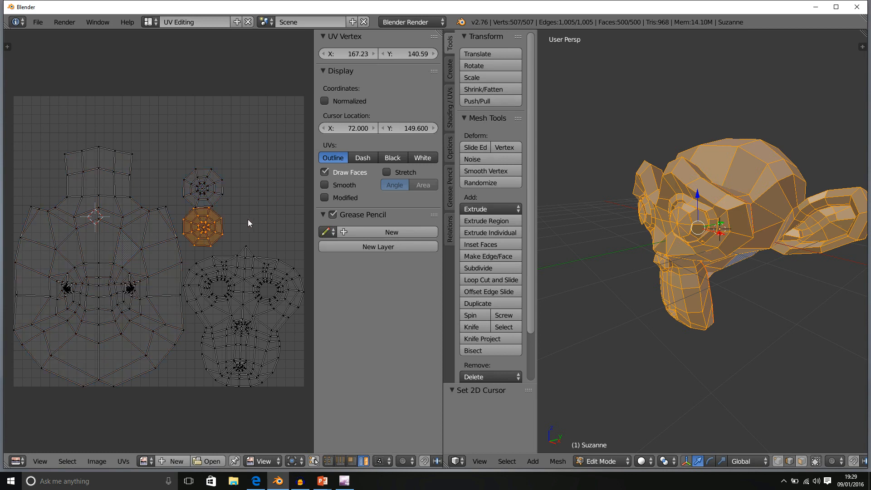
# Step: Move the upper small round island by about X 0.094, Y 0.156 and the lower one by about X 0.234, Y 0.136
pyautogui.rightClick(187, 186)
pyautogui.press('g')
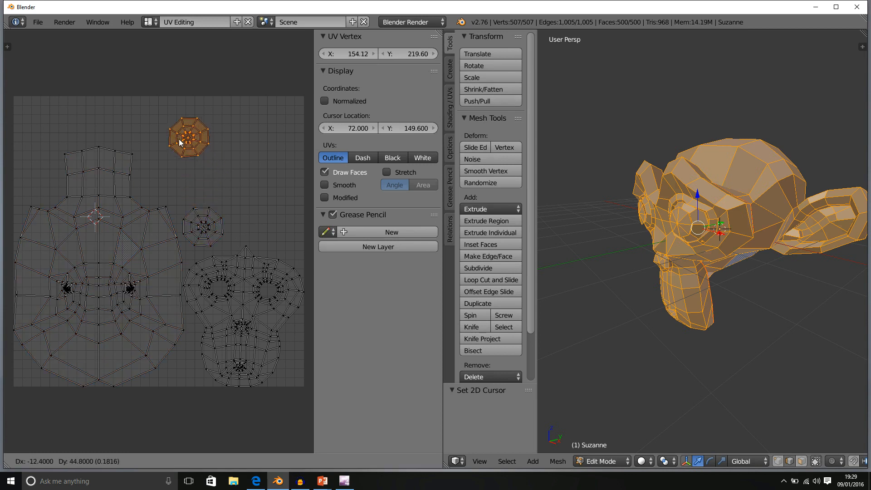
pyautogui.click(222, 148)
pyautogui.rightClick(205, 226)
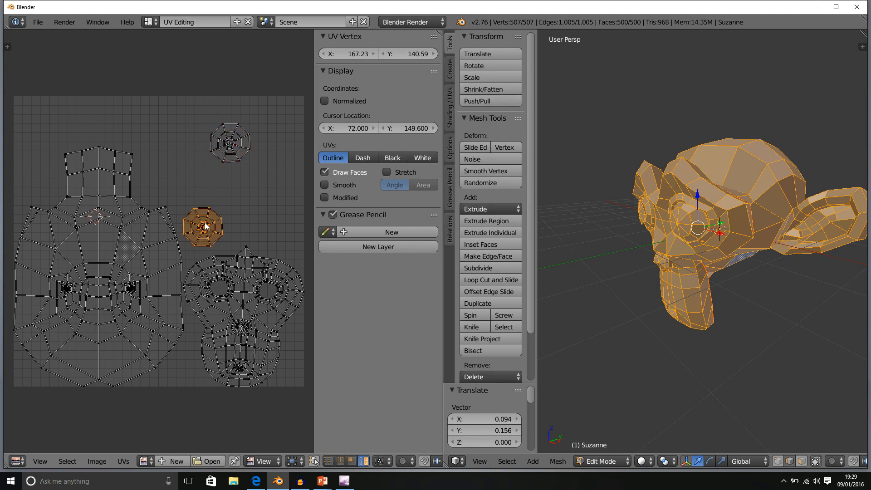
pyautogui.press('g')
pyautogui.click(275, 186)
# Step: Move the face island up below the small round islands and scale it down to about 0.89
pyautogui.rightClick(256, 273)
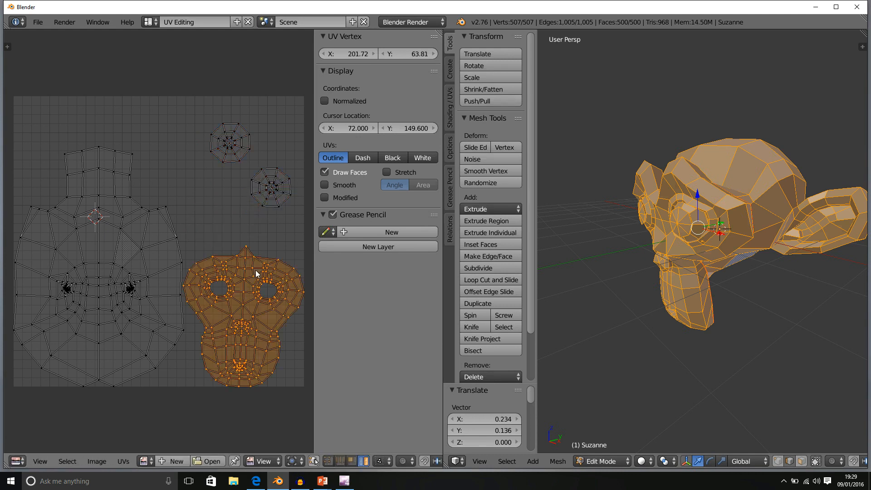
pyautogui.press('g')
pyautogui.click(257, 245)
pyautogui.press('g')
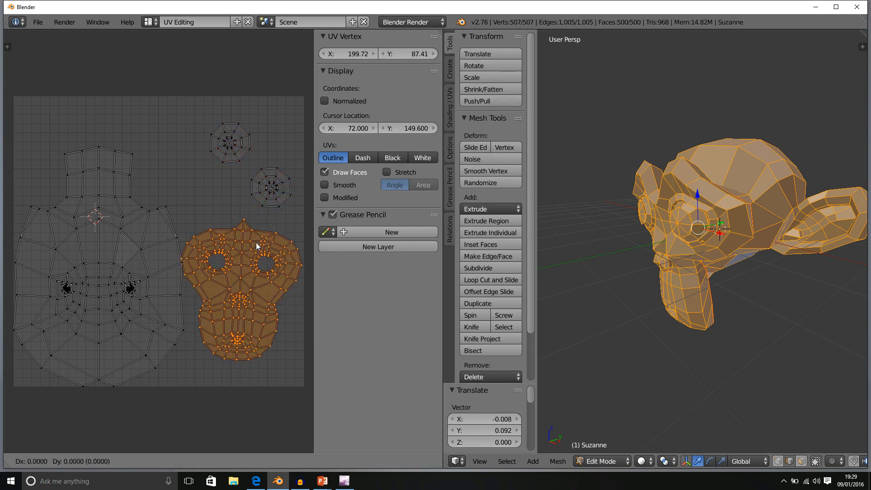
pyautogui.click(261, 242)
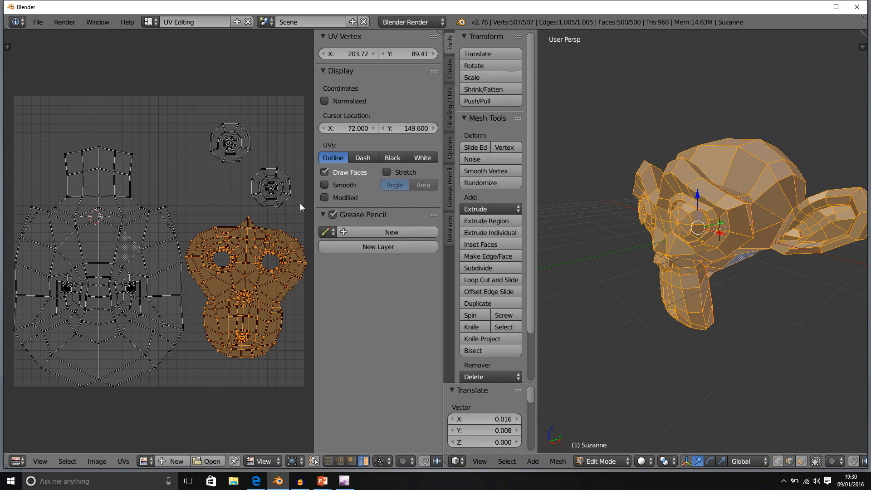
pyautogui.press('s')
pyautogui.click(266, 159)
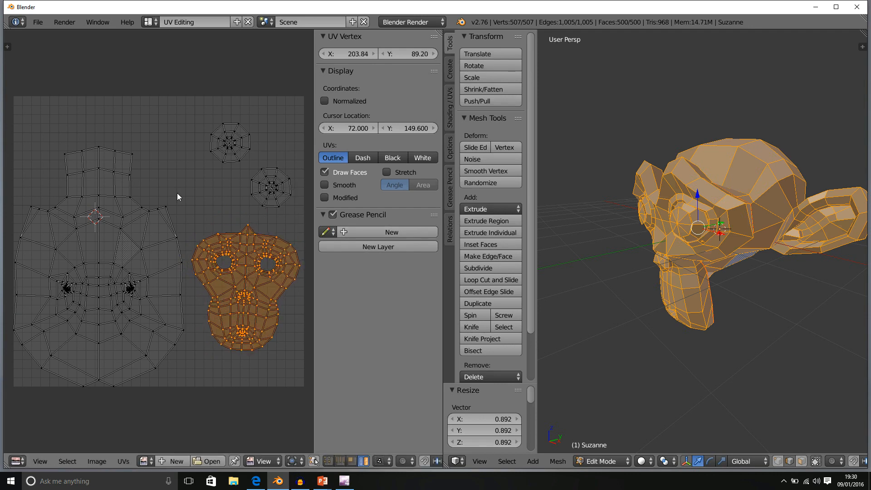
# Step: Try rotating the large head island in the UV layout
pyautogui.rightClick(125, 246)
pyautogui.press('r')
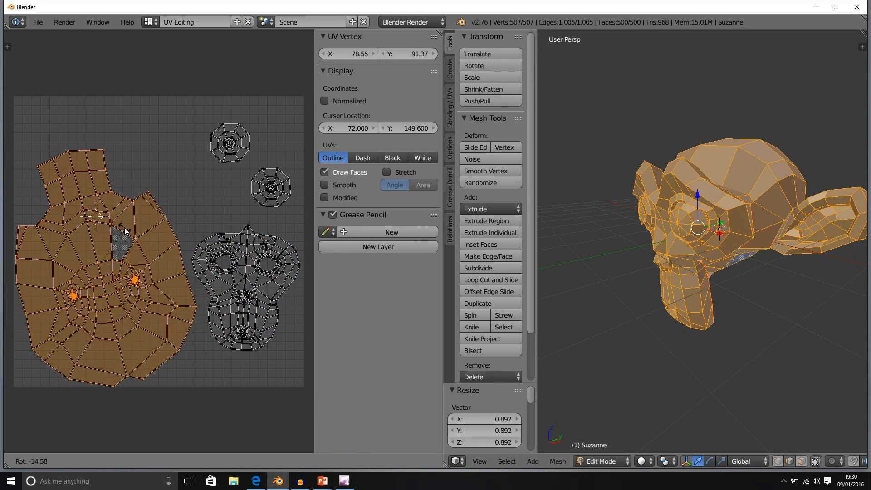
pyautogui.rightClick(136, 233)
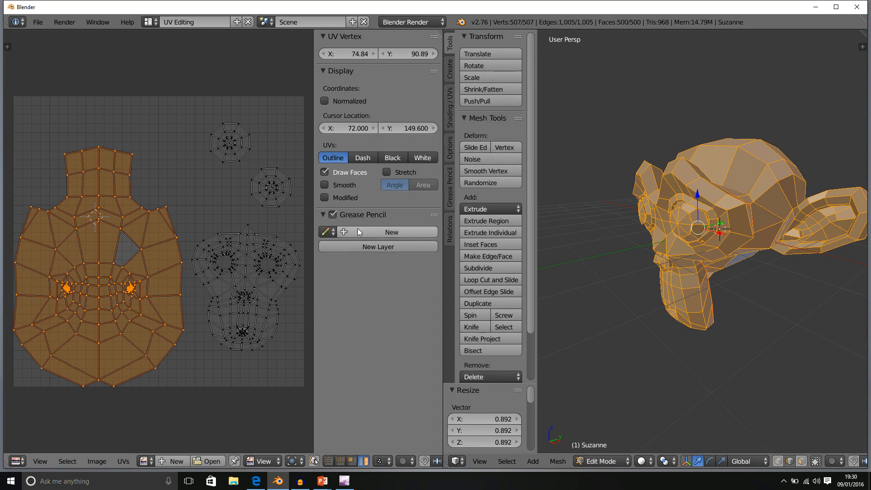
# Step: Turn on the UV stretch display and select single faces in the head island's upper tab and one large face near its base
pyautogui.click(387, 172)
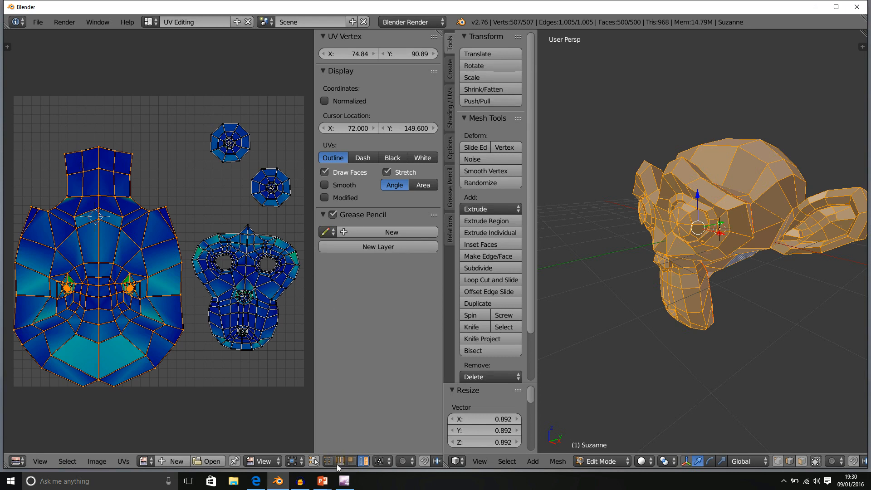
pyautogui.click(352, 461)
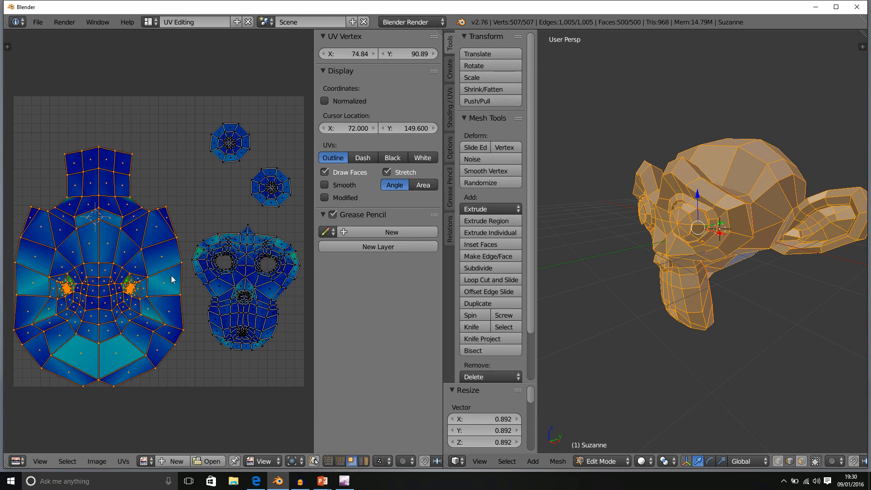
pyautogui.rightClick(78, 169)
pyautogui.rightClick(96, 161)
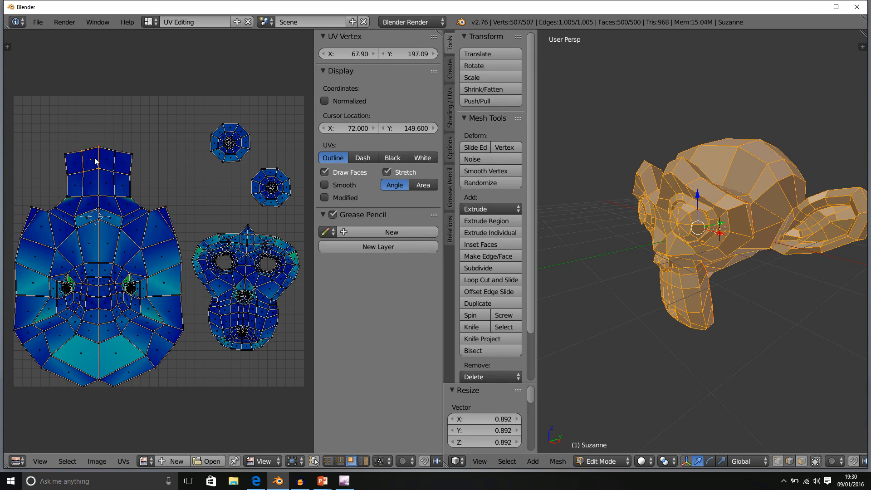
pyautogui.rightClick(107, 163)
pyautogui.rightClick(127, 168)
pyautogui.rightClick(123, 184)
pyautogui.rightClick(109, 183)
pyautogui.rightClick(89, 185)
pyautogui.rightClick(81, 175)
pyautogui.rightClick(91, 165)
pyautogui.rightClick(116, 161)
pyautogui.rightClick(123, 162)
pyautogui.rightClick(117, 361)
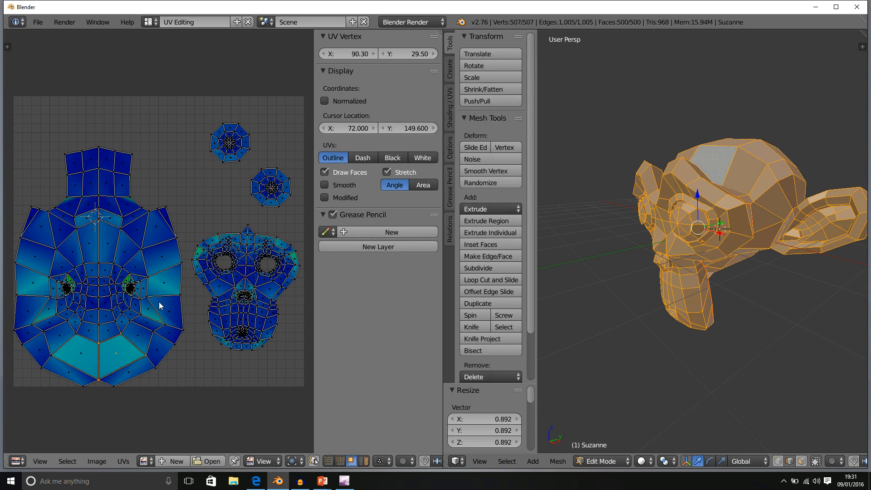
# Step: Examine the stretch colours on the head island, especially around the two dense ear regions, and across the whole UV layout
pyautogui.scroll(6, 120, 299)
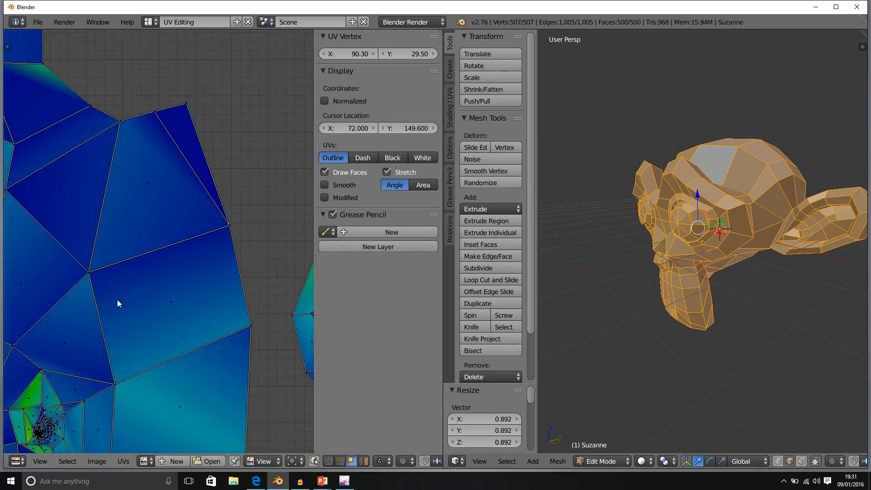
pyautogui.scroll(-2, 117, 300)
pyautogui.moveTo(82, 298); pyautogui.dragTo(222, 183, button='middle')
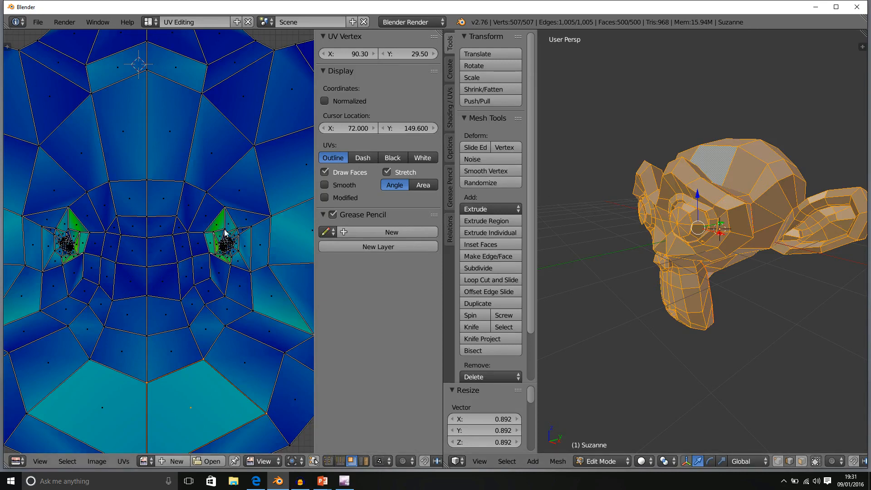
pyautogui.scroll(3, 225, 241)
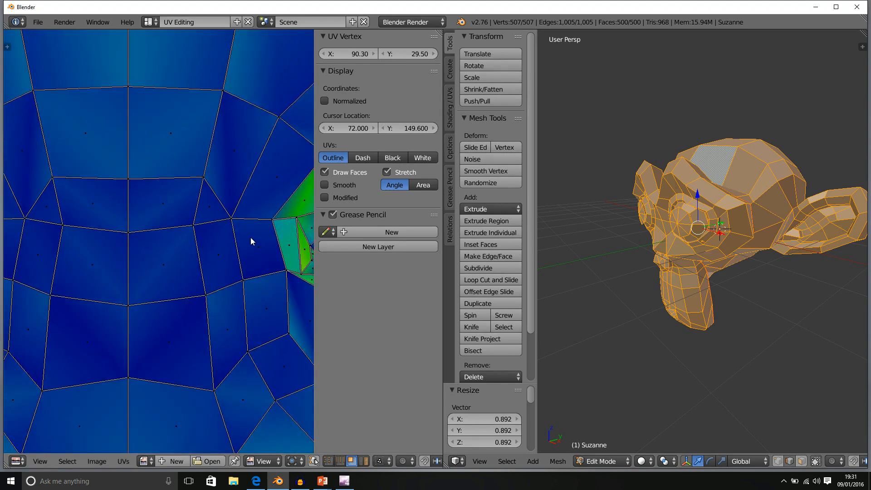
pyautogui.moveTo(250, 238); pyautogui.dragTo(142, 210, button='middle')
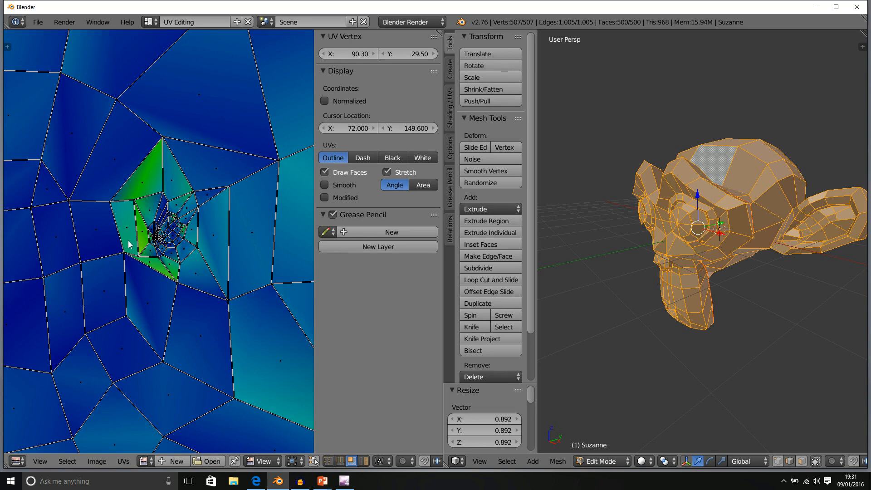
pyautogui.scroll(-6, 88, 225)
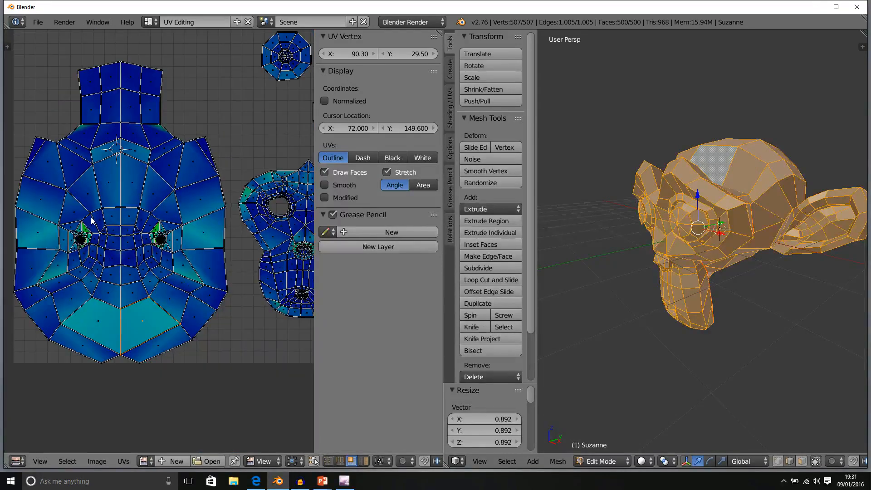
pyautogui.scroll(2, 111, 213)
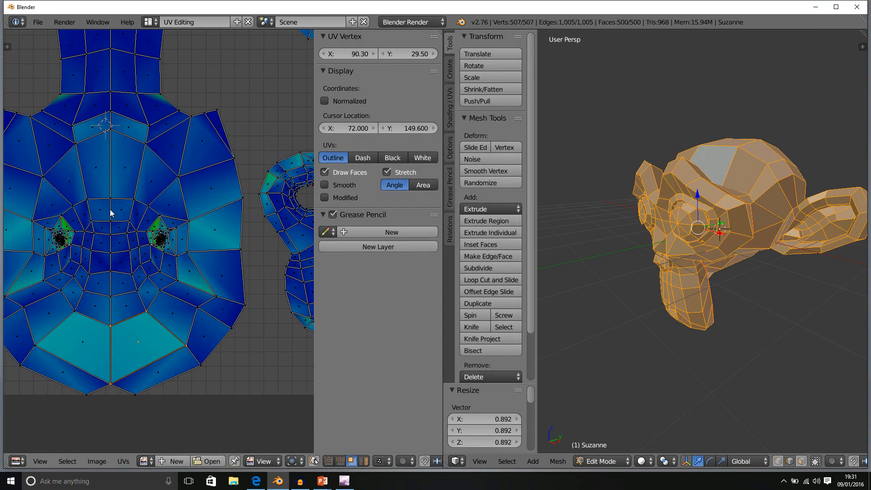
pyautogui.scroll(-2, 110, 213)
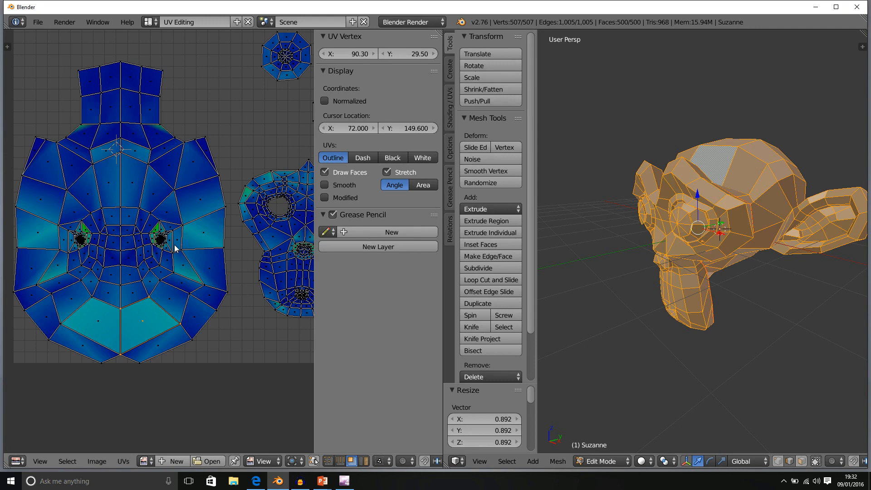
pyautogui.scroll(-2, 249, 144)
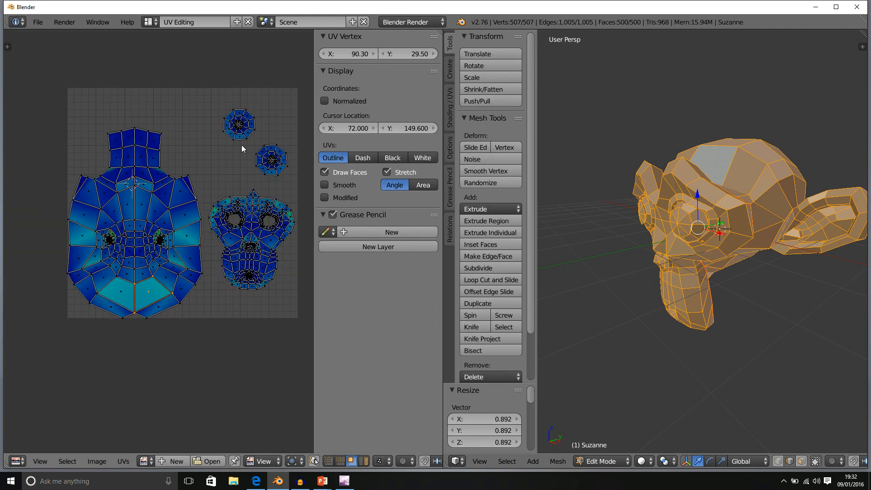